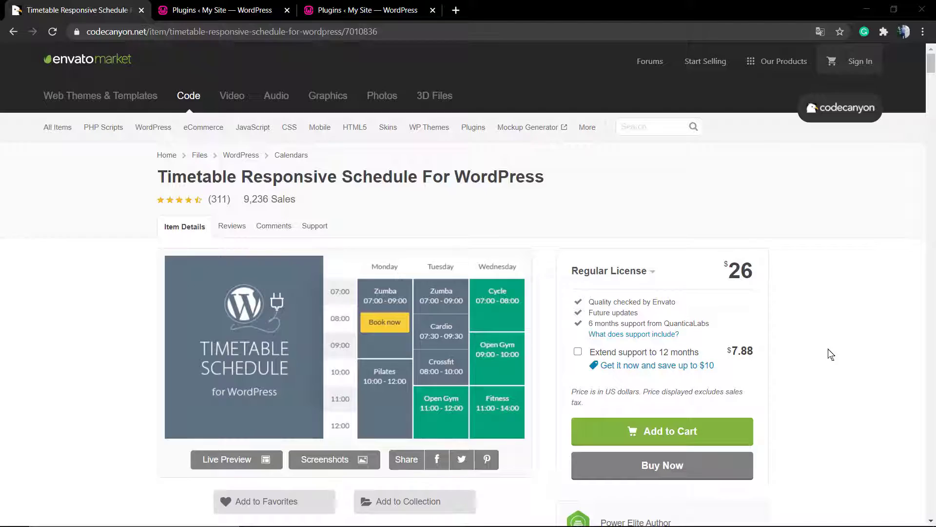
Step: Highlight the product title and sales count, then activate Timetable Responsive Schedule For WordPress in Plugins
{"action": "double_click", "coordinate": [255, 176]}
{"action": "mouse_move", "coordinate": [296, 199]}
{"action": "left_mouse_down"}
{"action": "mouse_move", "coordinate": [312, 198]}
{"action": "mouse_move", "coordinate": [249, 198]}
{"action": "mouse_move", "coordinate": [306, 198]}
{"action": "left_mouse_up"}
{"action": "left_click", "coordinate": [204, 10]}
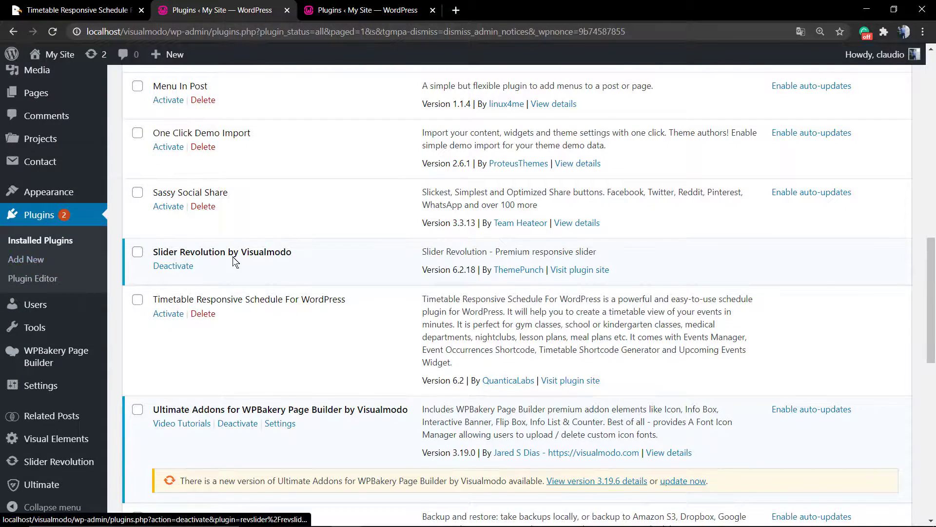
{"action": "scroll", "coordinate": [222, 256], "scroll_direction": "up", "scroll_amount": 15}
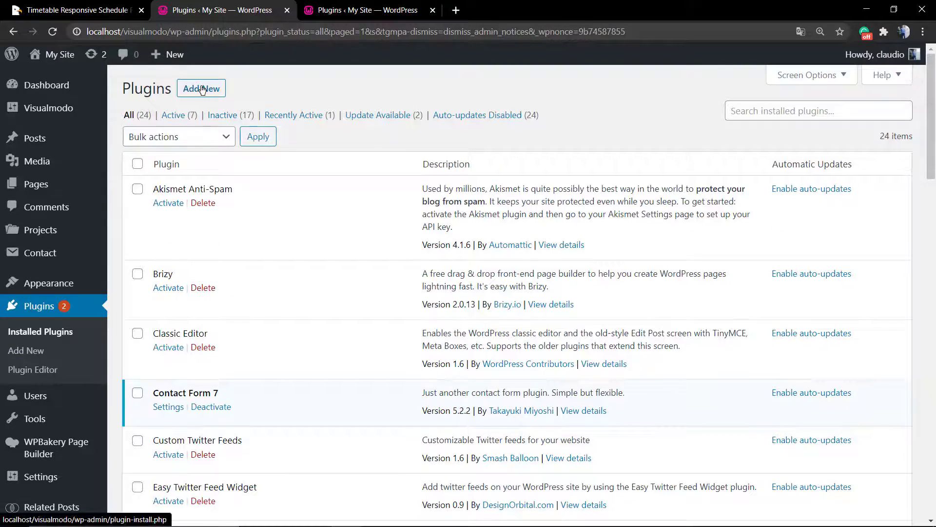
{"action": "scroll", "coordinate": [282, 215], "scroll_direction": "down", "scroll_amount": 6}
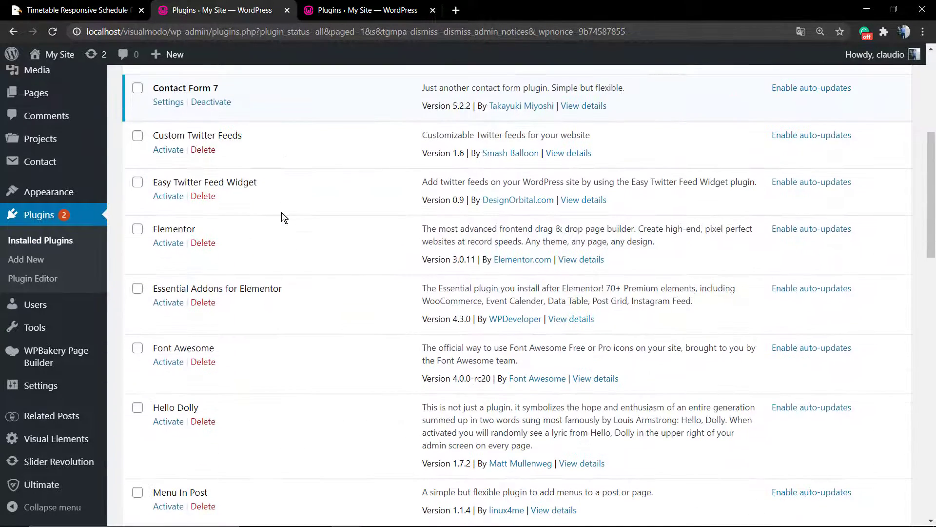
{"action": "scroll", "coordinate": [273, 218], "scroll_direction": "down", "scroll_amount": 2}
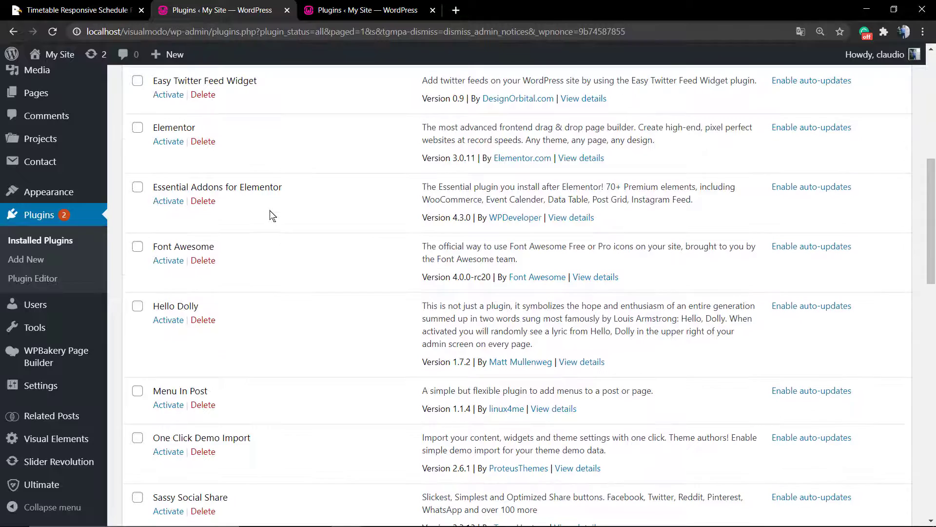
{"action": "scroll", "coordinate": [272, 216], "scroll_direction": "down", "scroll_amount": 2}
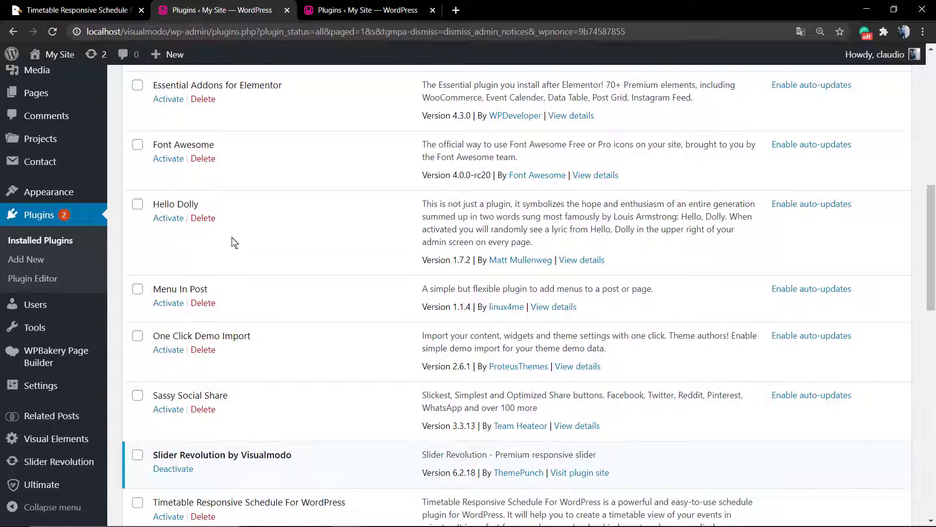
{"action": "scroll", "coordinate": [220, 288], "scroll_direction": "down", "scroll_amount": 2}
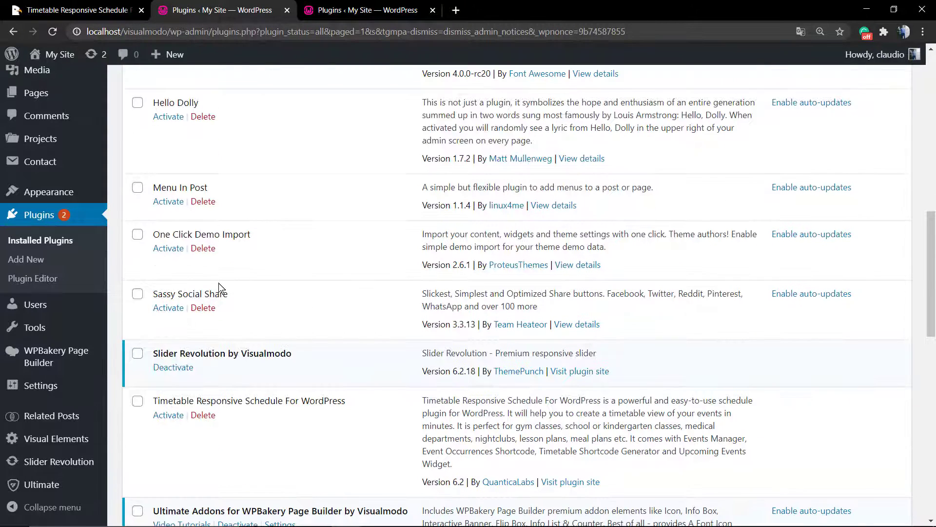
{"action": "left_click", "coordinate": [172, 416]}
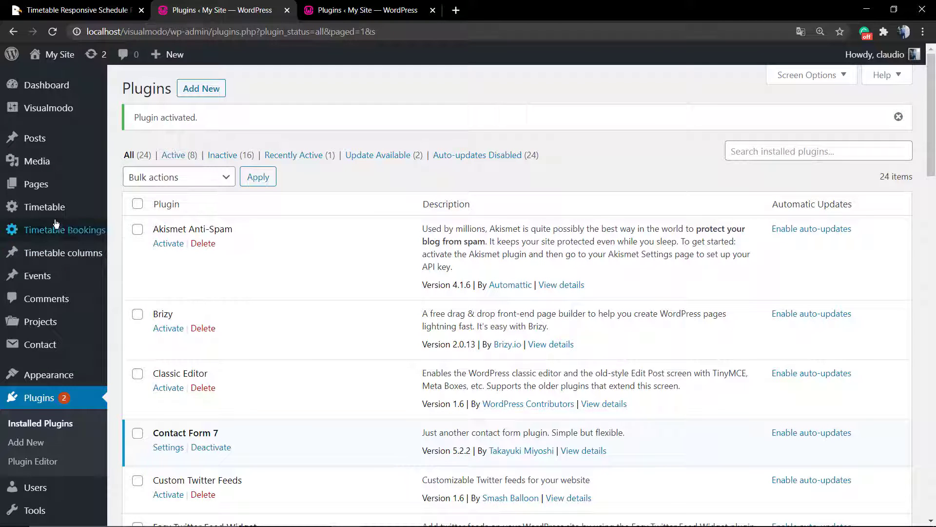
Step: Browse the empty Events, All Timetable Columns, Timetable Bookings and Shortcode Generator pages
{"action": "mouse_move", "coordinate": [45, 229]}
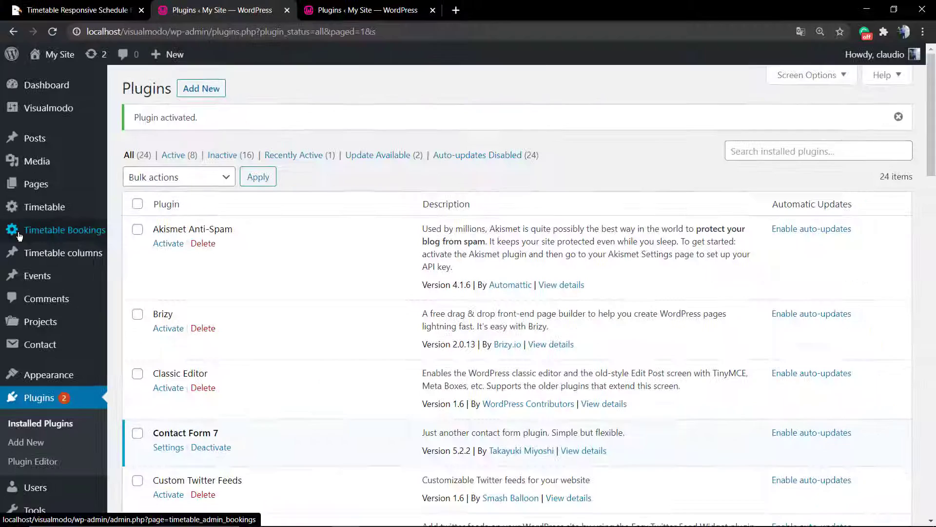
{"action": "left_click", "coordinate": [46, 275]}
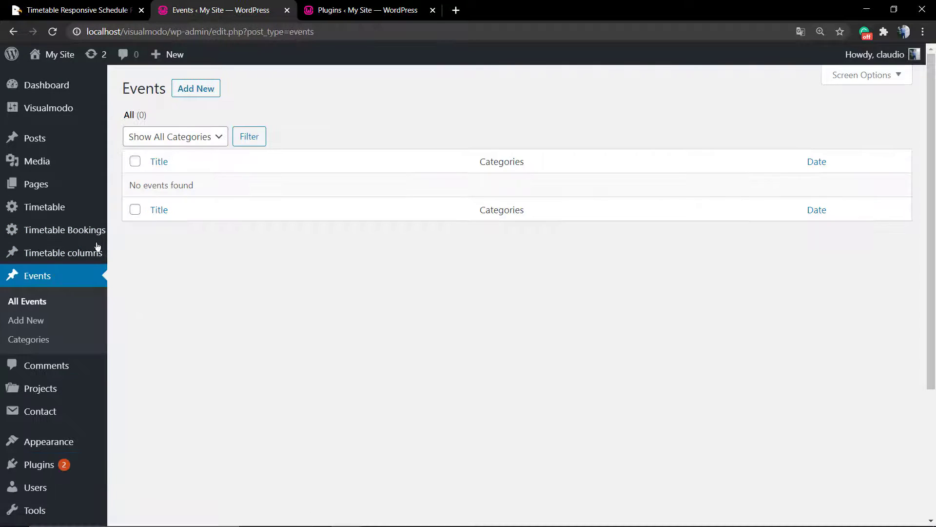
{"action": "mouse_move", "coordinate": [70, 261]}
{"action": "left_click", "coordinate": [168, 252]}
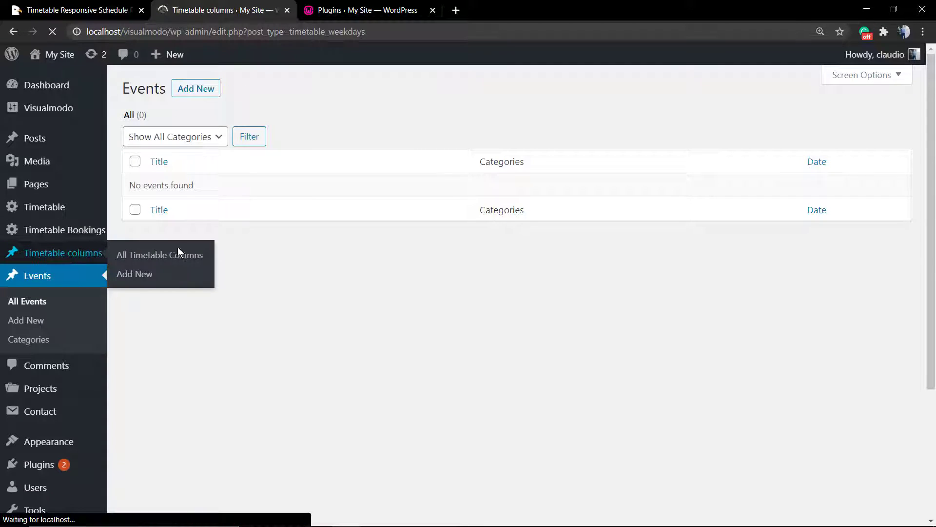
{"action": "left_click", "coordinate": [55, 230]}
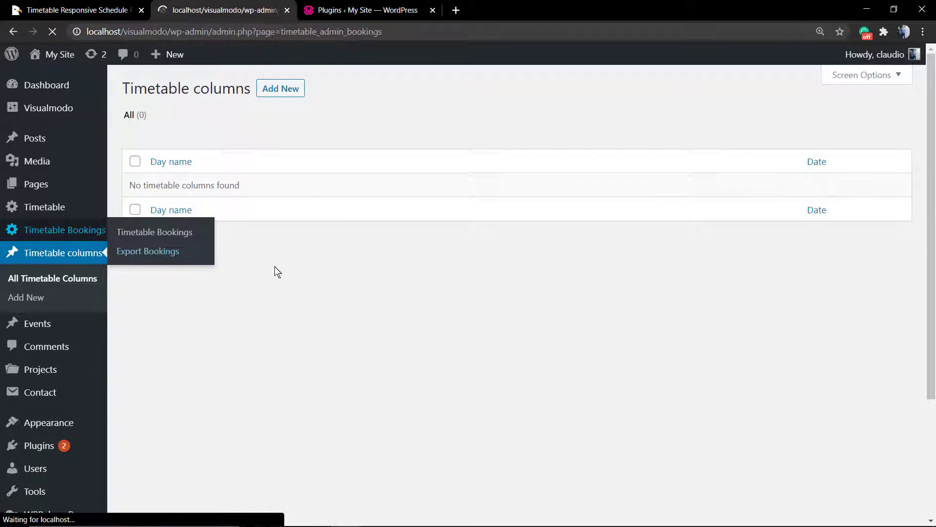
{"action": "left_click", "coordinate": [39, 213]}
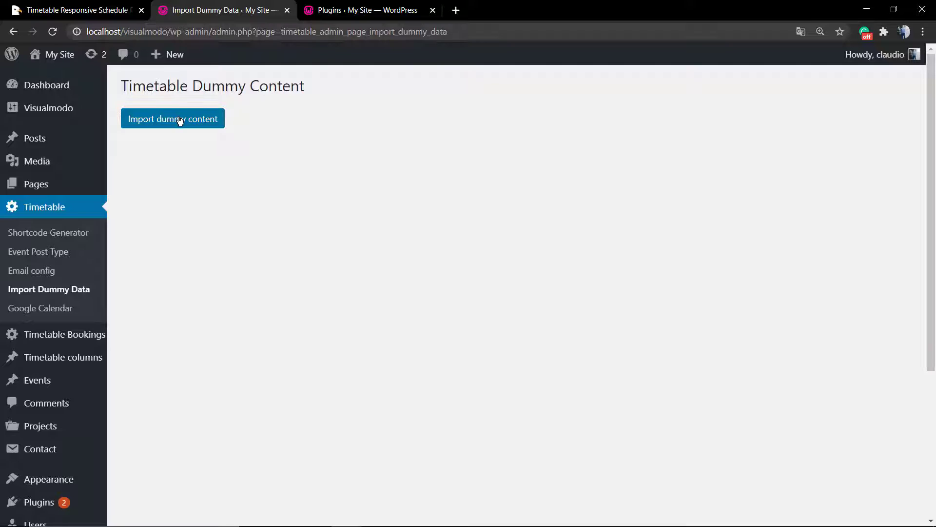
Step: Import the dummy-timetable.xml sample content and widget settings with Import dummy content
{"action": "left_click", "coordinate": [181, 121]}
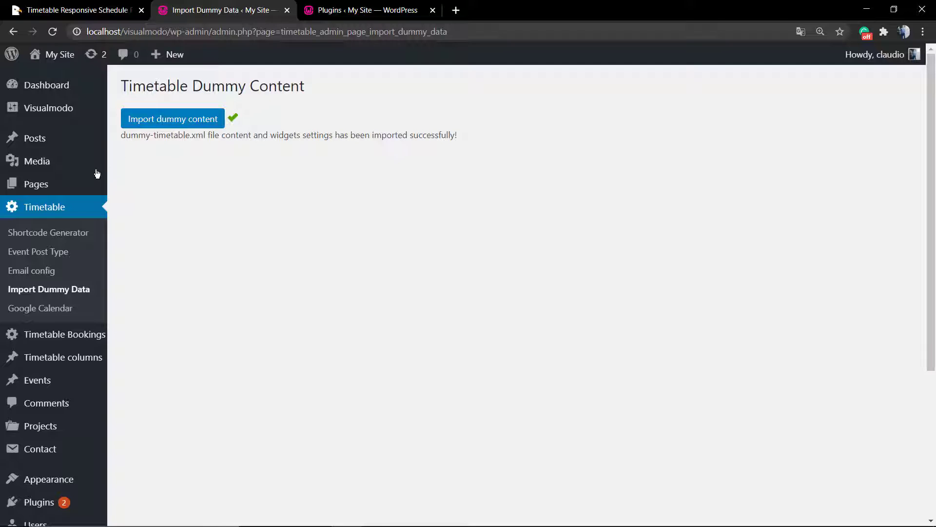
Step: Search the Pages list for 'timetable' to show the five Timetable for WordPress pages
{"action": "left_click", "coordinate": [40, 188]}
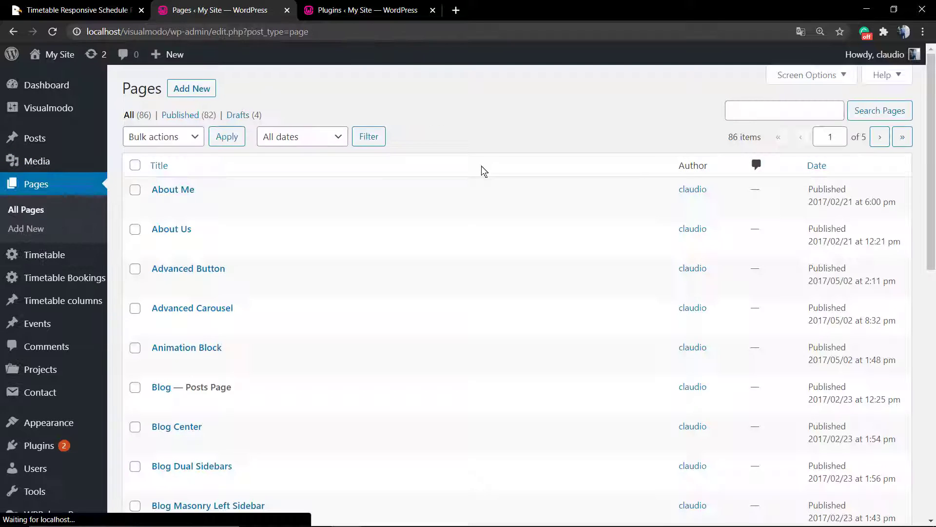
{"action": "left_click", "coordinate": [792, 112]}
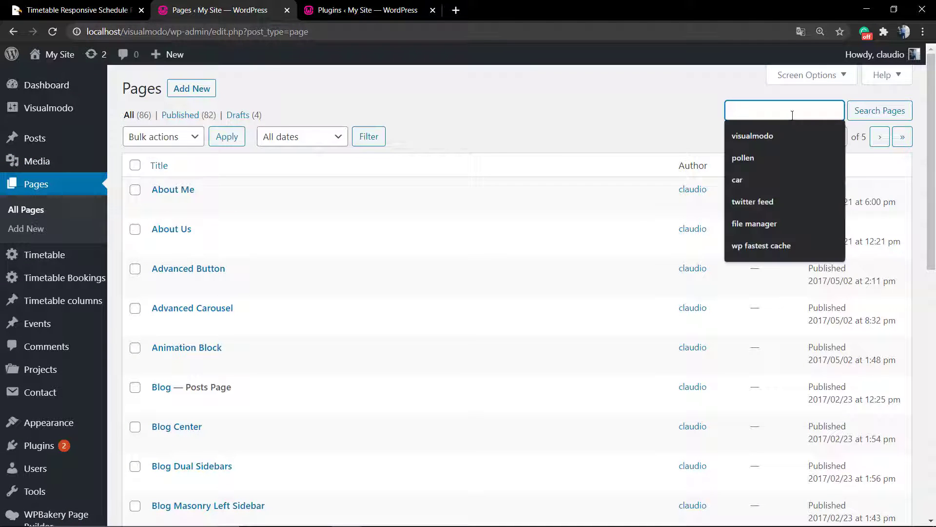
{"action": "type", "text": "timetable"}
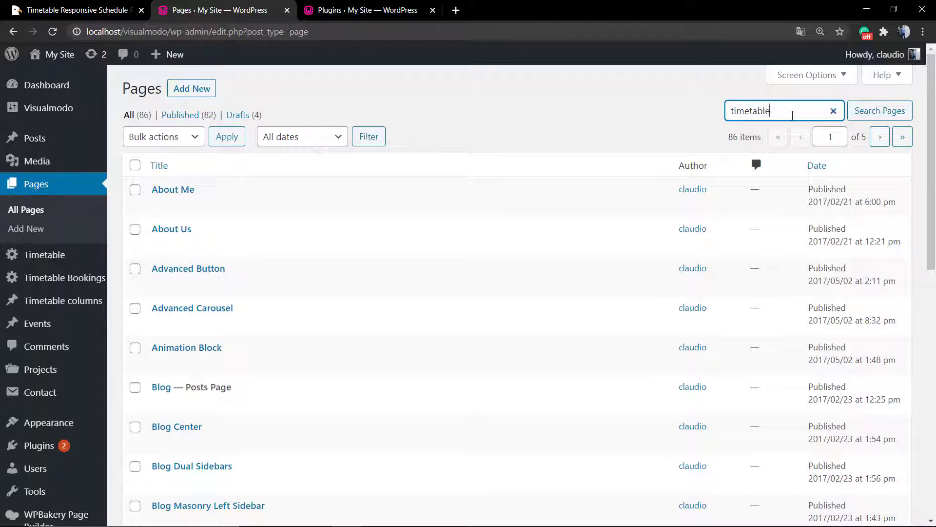
{"action": "key", "text": "Return"}
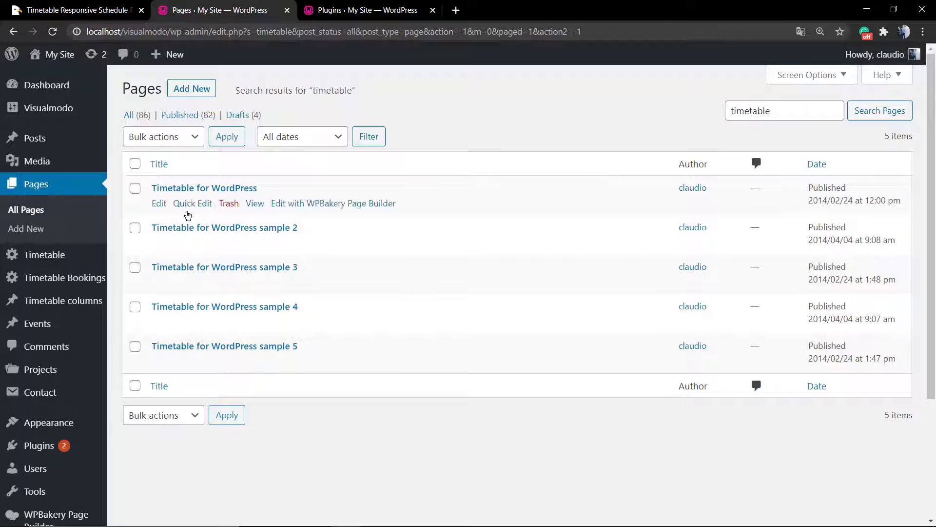
{"action": "mouse_move", "coordinate": [40, 430]}
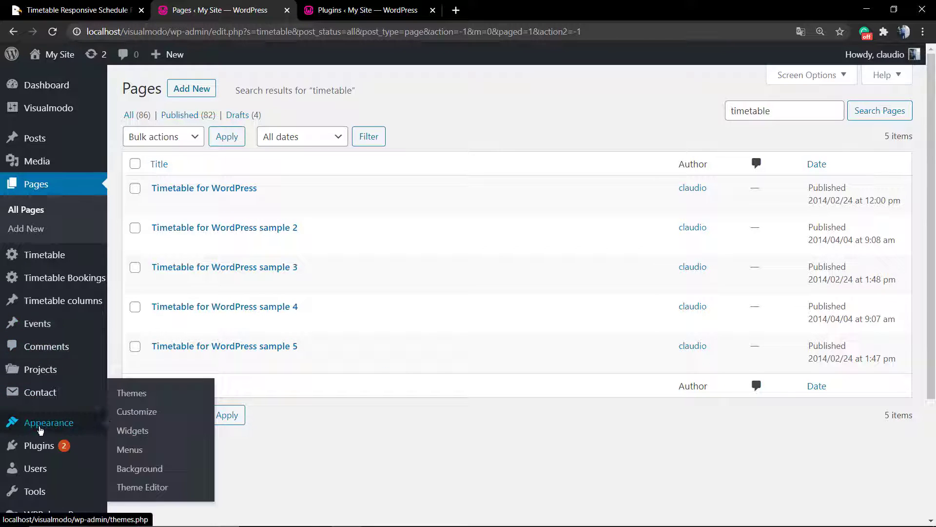
{"action": "left_click", "coordinate": [149, 448]}
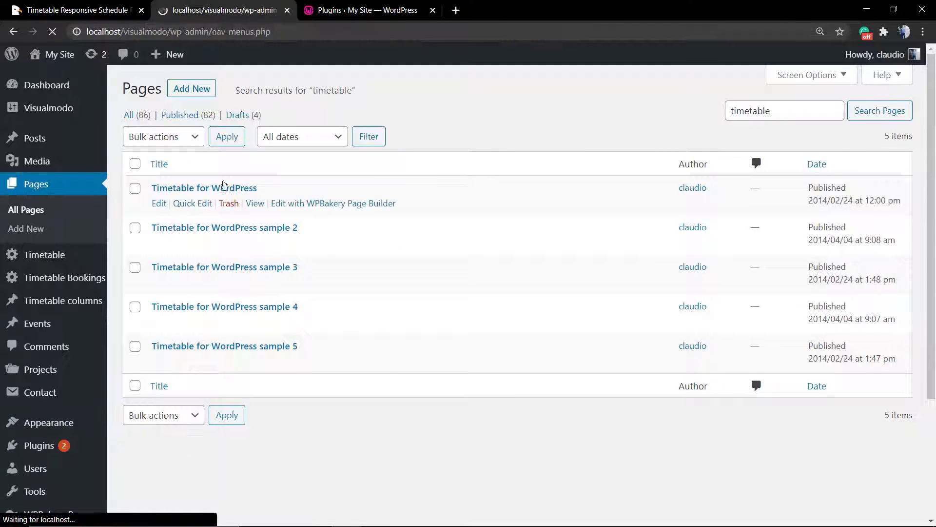
Step: Show all pages in the menu editor's Pages box and go to its second page
{"action": "scroll", "coordinate": [397, 240], "scroll_direction": "down", "scroll_amount": 4}
{"action": "scroll", "coordinate": [274, 277], "scroll_direction": "up", "scroll_amount": 2}
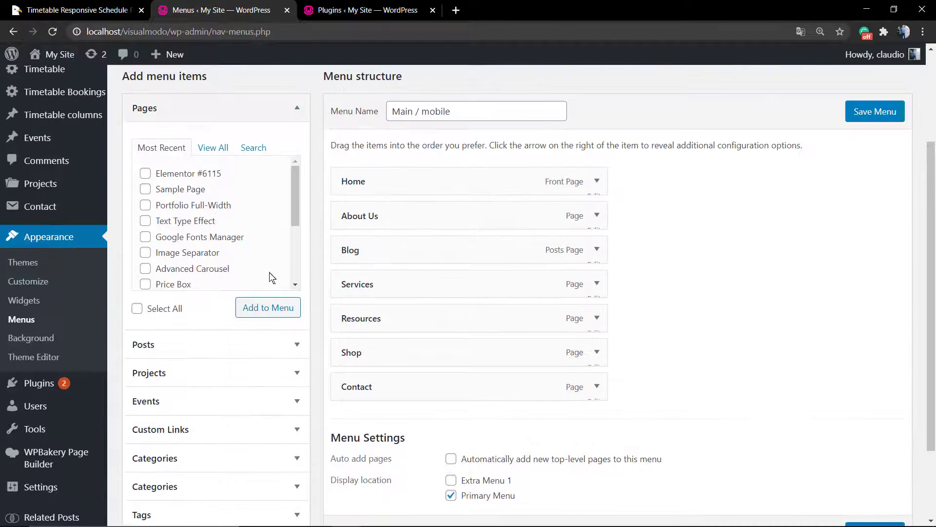
{"action": "scroll", "coordinate": [263, 270], "scroll_direction": "up", "scroll_amount": 2}
{"action": "left_click", "coordinate": [212, 249]}
{"action": "scroll", "coordinate": [212, 305], "scroll_direction": "down", "scroll_amount": 10}
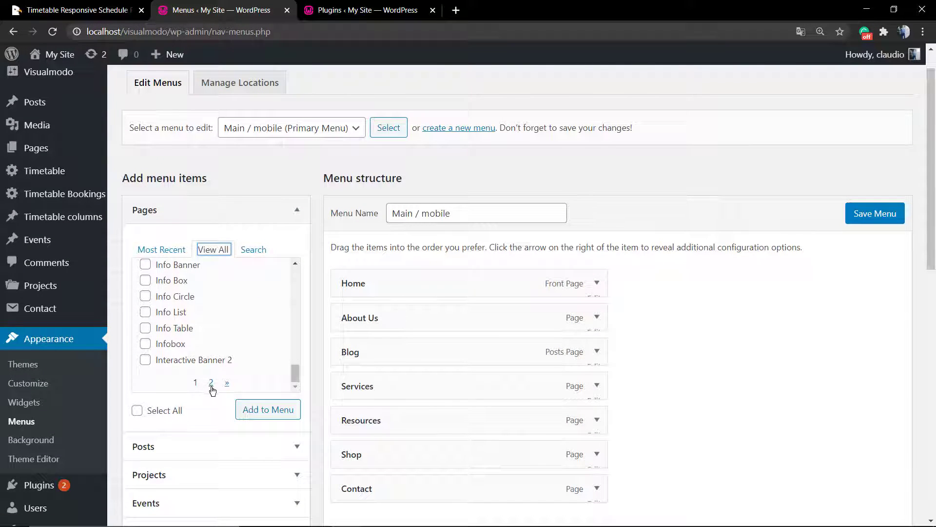
{"action": "left_click", "coordinate": [212, 385]}
{"action": "scroll", "coordinate": [213, 331], "scroll_direction": "down", "scroll_amount": 5}
{"action": "scroll", "coordinate": [213, 341], "scroll_direction": "up", "scroll_amount": 2}
{"action": "scroll", "coordinate": [210, 332], "scroll_direction": "down", "scroll_amount": 2}
Step: Tick Timeline and the Timetable for WordPress sample pages and add them to the Main / mobile menu
{"action": "left_click", "coordinate": [145, 283]}
{"action": "left_click", "coordinate": [145, 299]}
{"action": "left_click", "coordinate": [145, 314]}
{"action": "left_click", "coordinate": [145, 378]}
{"action": "scroll", "coordinate": [195, 344], "scroll_direction": "down", "scroll_amount": 2}
{"action": "left_click", "coordinate": [145, 327]}
{"action": "left_click", "coordinate": [268, 410]}
{"action": "scroll", "coordinate": [546, 351], "scroll_direction": "down", "scroll_amount": 7}
{"action": "scroll", "coordinate": [507, 337], "scroll_direction": "up", "scroll_amount": 2}
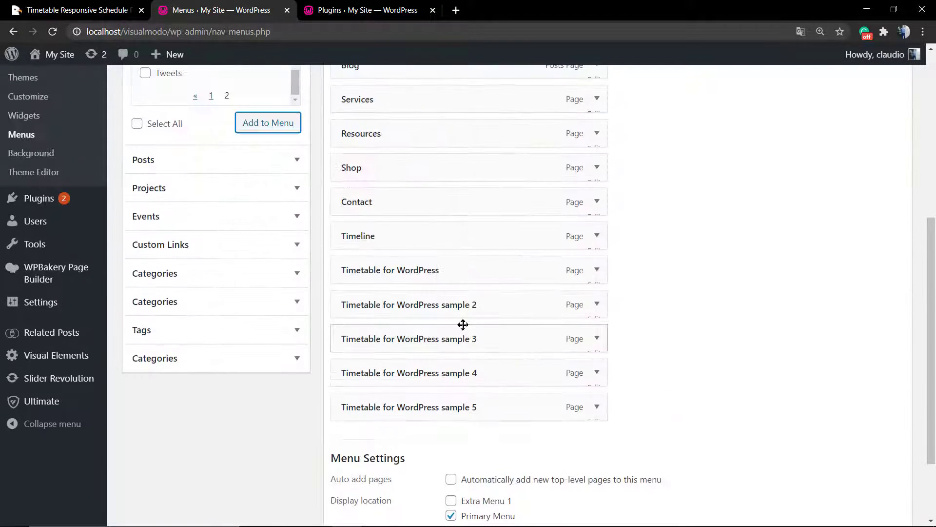
Step: Indent samples 2–5 as sub-items under Timetable for WordPress in the menu structure
{"action": "left_click_drag", "start_coordinate": [425, 307], "coordinate": [439, 308]}
{"action": "left_click_drag", "start_coordinate": [417, 340], "coordinate": [438, 342]}
{"action": "left_click_drag", "start_coordinate": [419, 372], "coordinate": [438, 377]}
{"action": "left_click_drag", "start_coordinate": [397, 413], "coordinate": [417, 411]}
{"action": "scroll", "coordinate": [435, 396], "scroll_direction": "down", "scroll_amount": 2}
{"action": "scroll", "coordinate": [396, 356], "scroll_direction": "up", "scroll_amount": 2}
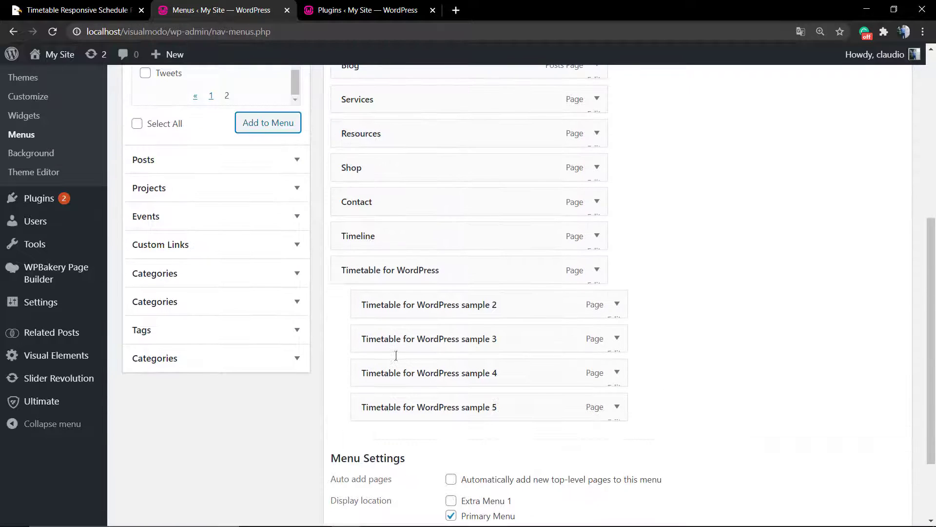
Step: Shorten the Timetable for WordPress navigation label to 'Timetable', save the menu, and visit the site
{"action": "left_click", "coordinate": [597, 269]}
{"action": "left_click_drag", "start_coordinate": [446, 317], "coordinate": [392, 317]}
{"action": "key", "text": "BackSpace"}
{"action": "scroll", "coordinate": [610, 313], "scroll_direction": "down", "scroll_amount": 10}
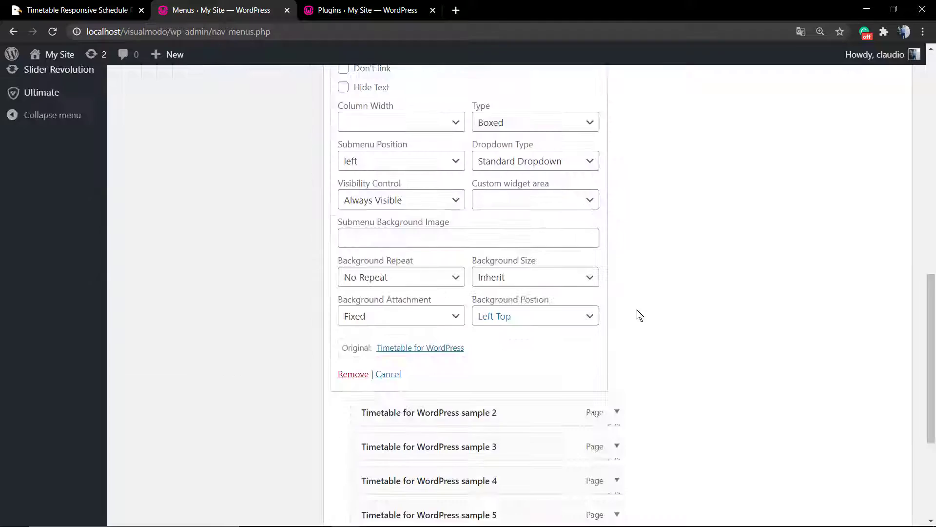
{"action": "left_click", "coordinate": [875, 452]}
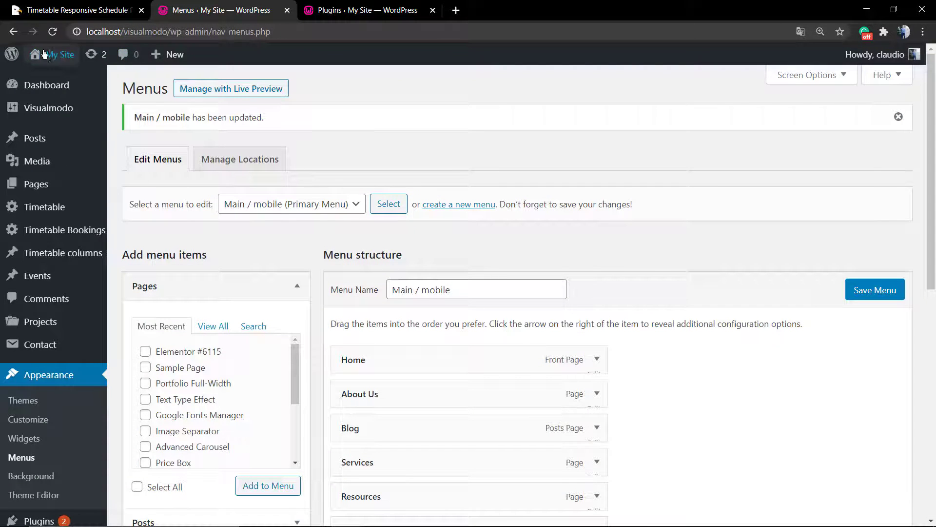
{"action": "mouse_move", "coordinate": [45, 54]}
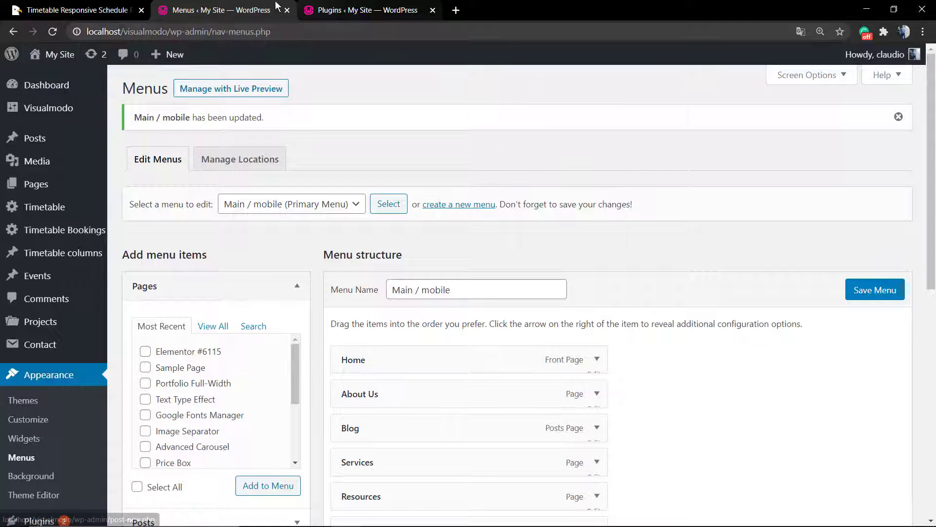
{"action": "left_click", "coordinate": [47, 78]}
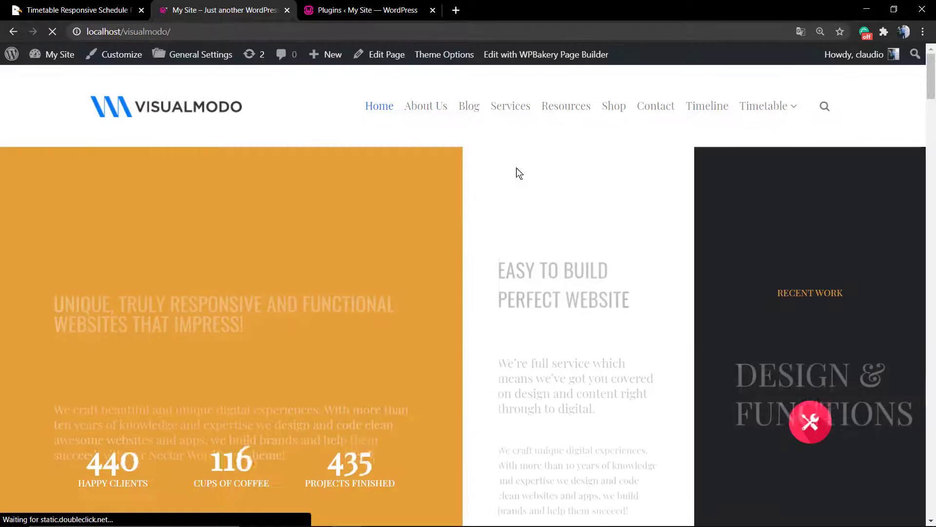
Step: Open the Timetable for WordPress page on the live site and review the Open Gym event's trainer and hours
{"action": "mouse_move", "coordinate": [776, 123]}
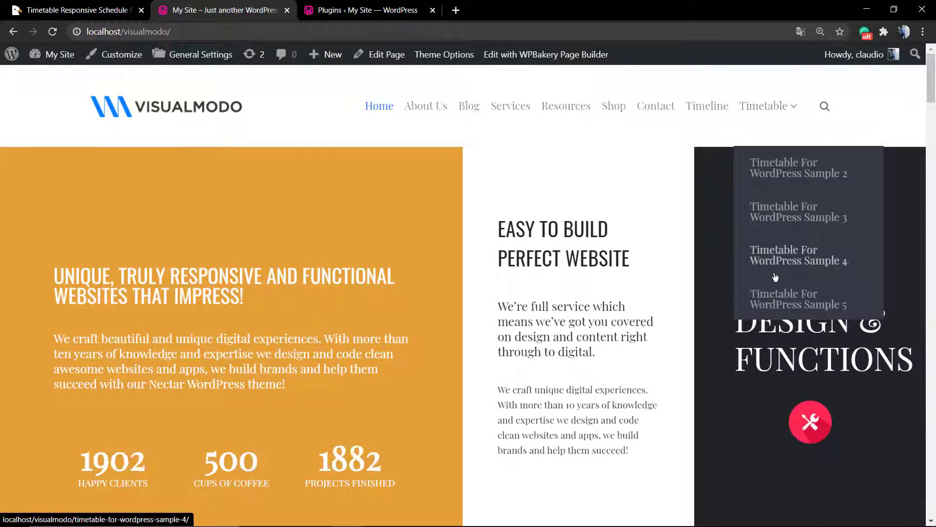
{"action": "left_click", "coordinate": [778, 98]}
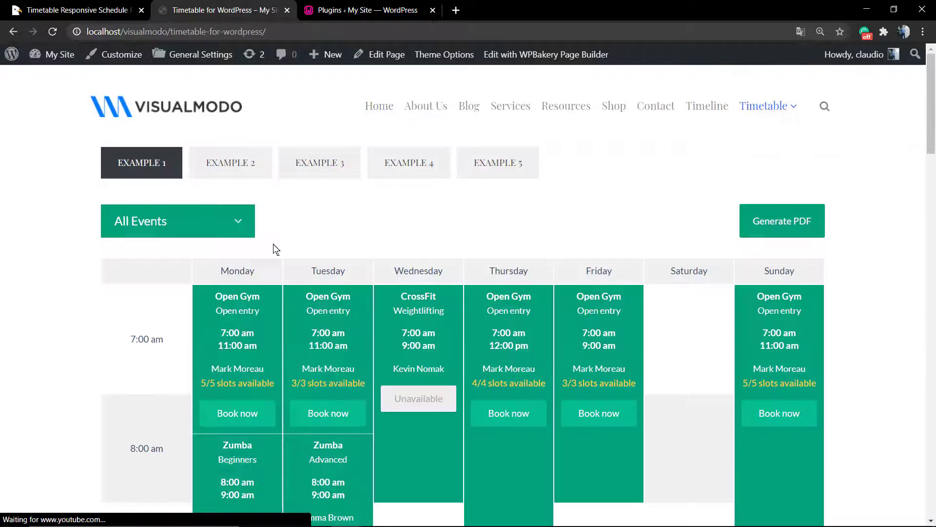
{"action": "scroll", "coordinate": [7, 272], "scroll_direction": "down", "scroll_amount": 20}
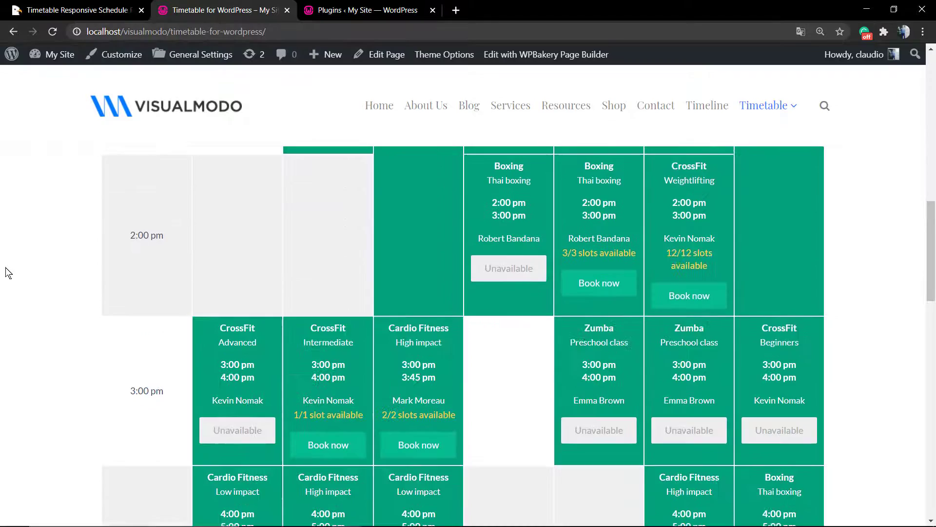
{"action": "scroll", "coordinate": [34, 270], "scroll_direction": "down", "scroll_amount": 8}
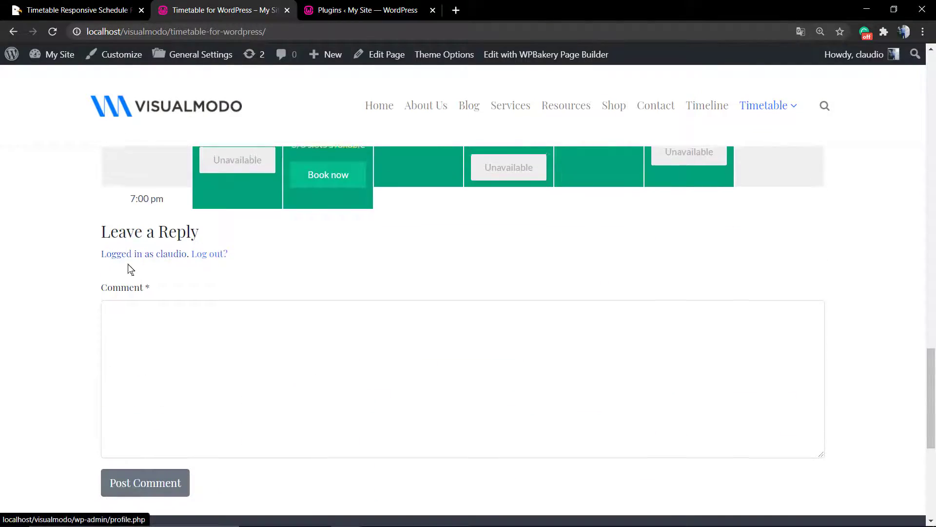
{"action": "scroll", "coordinate": [131, 269], "scroll_direction": "up", "scroll_amount": 20}
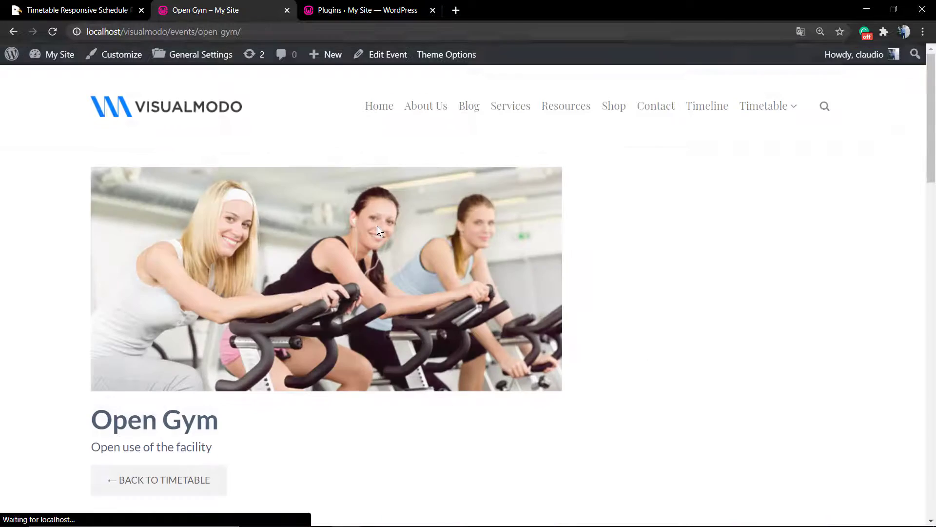
{"action": "scroll", "coordinate": [254, 229], "scroll_direction": "down", "scroll_amount": 4}
{"action": "scroll", "coordinate": [249, 239], "scroll_direction": "down", "scroll_amount": 12}
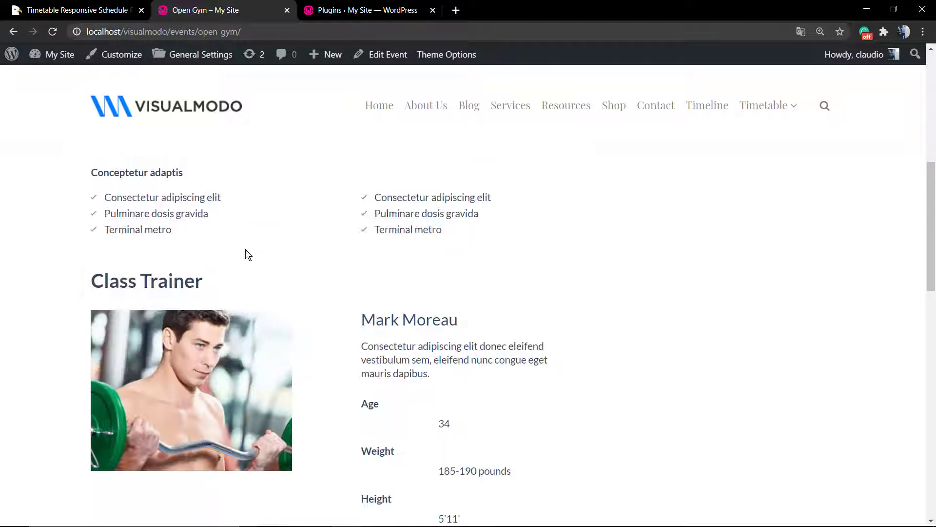
{"action": "scroll", "coordinate": [247, 254], "scroll_direction": "down", "scroll_amount": 4}
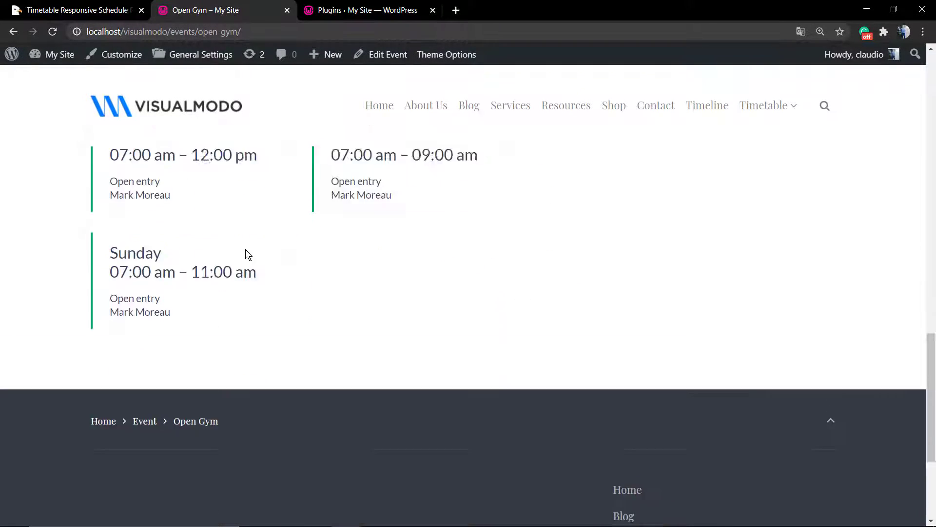
{"action": "scroll", "coordinate": [247, 254], "scroll_direction": "up", "scroll_amount": 20}
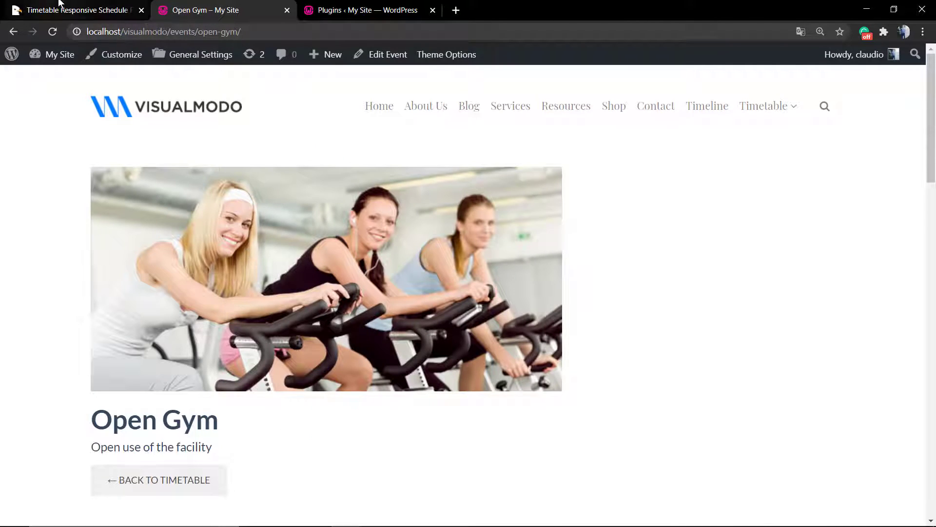
{"action": "left_click", "coordinate": [78, 9]}
Step: Return to the WordPress admin and open Timetable > Shortcode Generator
{"action": "left_click", "coordinate": [268, 6]}
{"action": "left_click", "coordinate": [361, 10]}
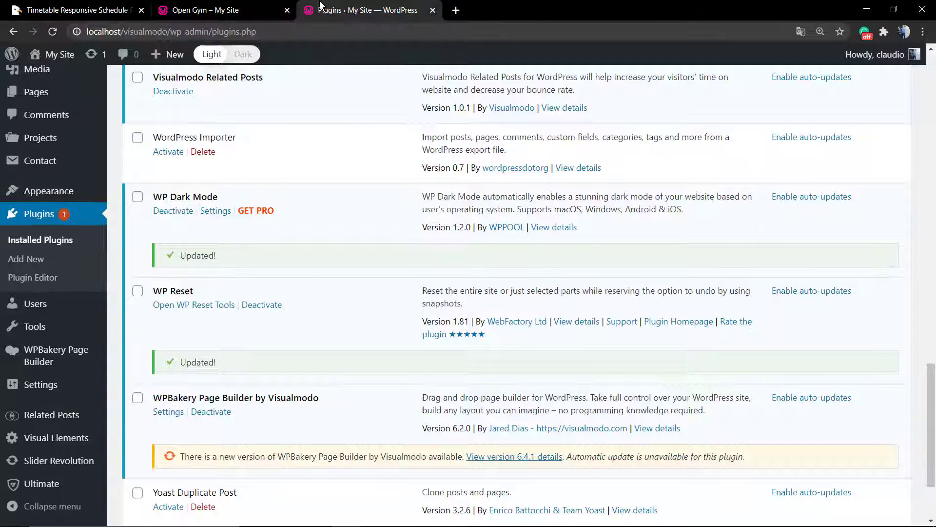
{"action": "scroll", "coordinate": [146, 195], "scroll_direction": "up", "scroll_amount": 5}
{"action": "left_click", "coordinate": [67, 281]}
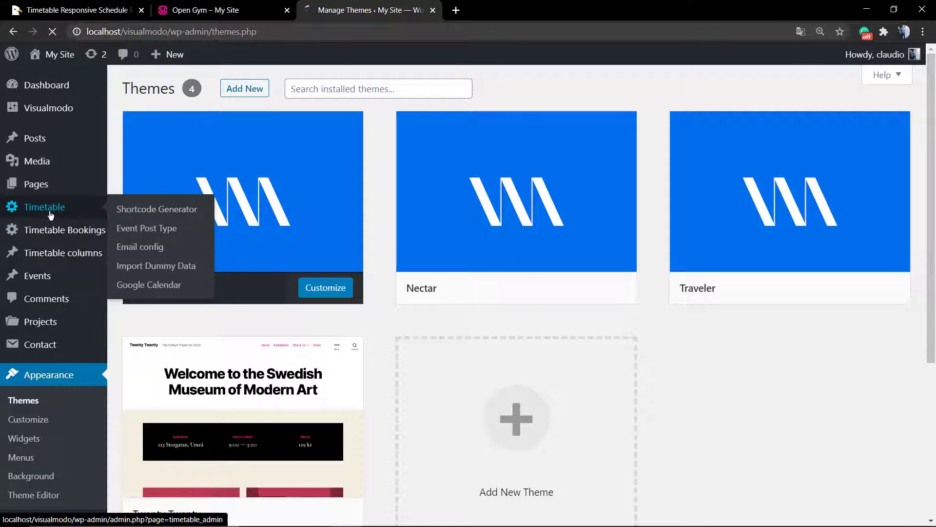
{"action": "left_click", "coordinate": [49, 207]}
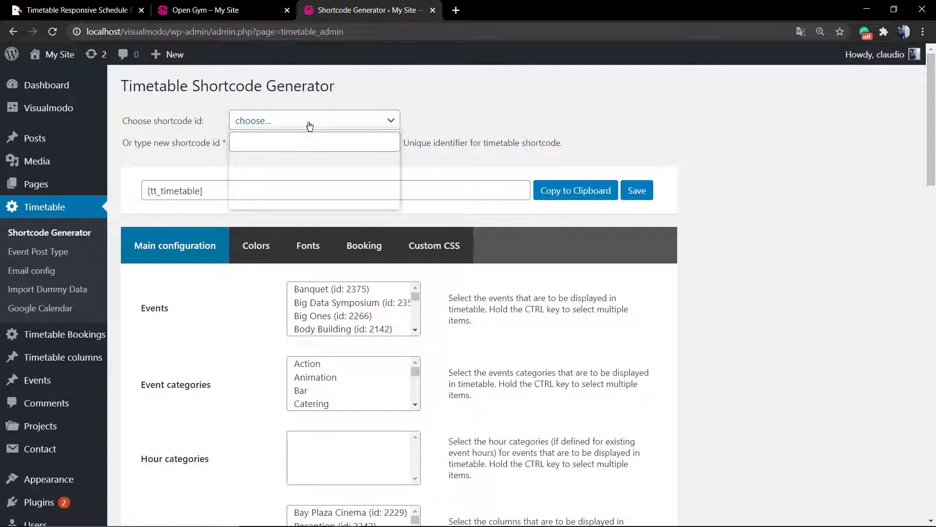
Step: Check the shortcode id list and Colors tab (box background 00A27C, hover 1F736A), then return to Main configuration
{"action": "left_click", "coordinate": [310, 123]}
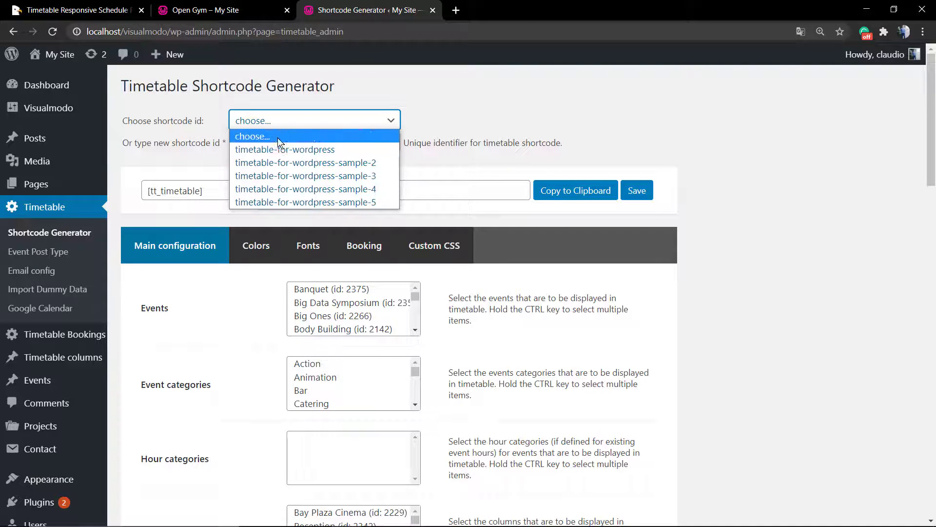
{"action": "left_click", "coordinate": [183, 95]}
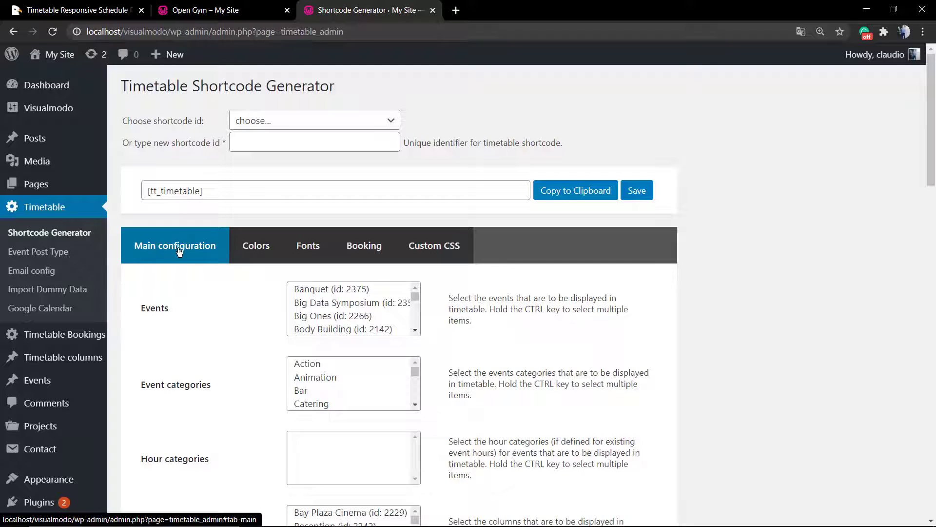
{"action": "left_click", "coordinate": [252, 248]}
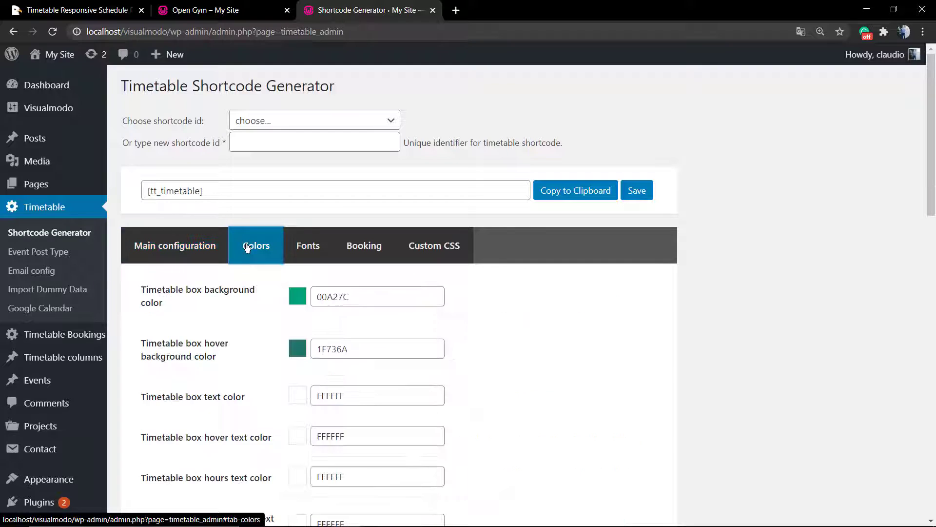
{"action": "left_click", "coordinate": [182, 249]}
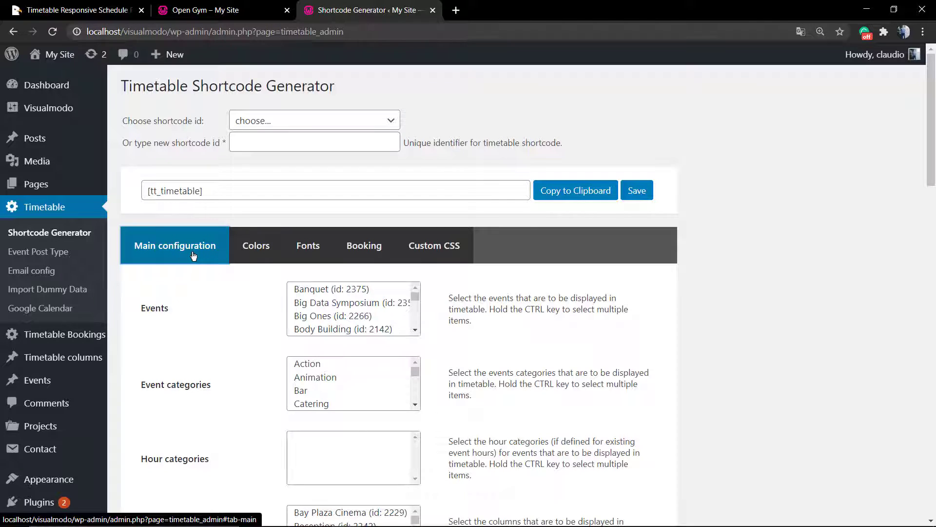
Step: Open the Events list and scroll through the sample events
{"action": "left_click", "coordinate": [49, 379]}
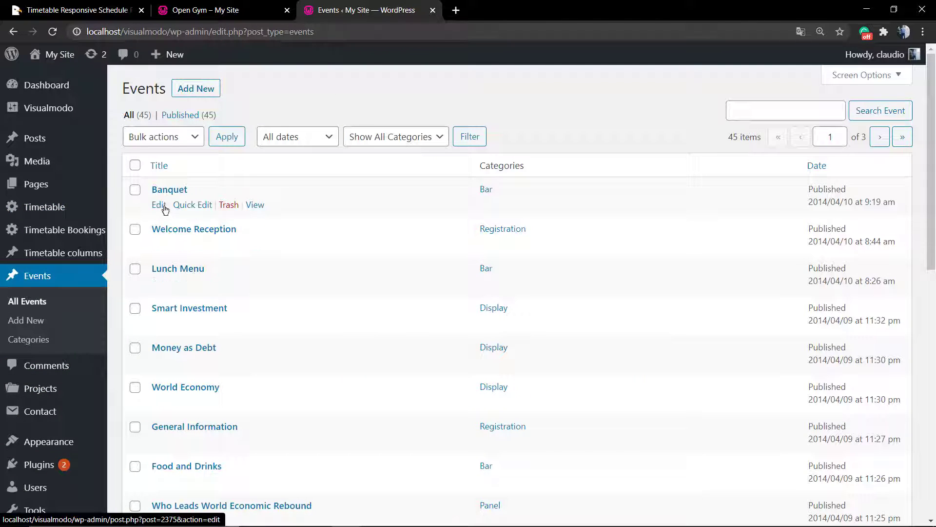
{"action": "scroll", "coordinate": [160, 249], "scroll_direction": "down", "scroll_amount": 2}
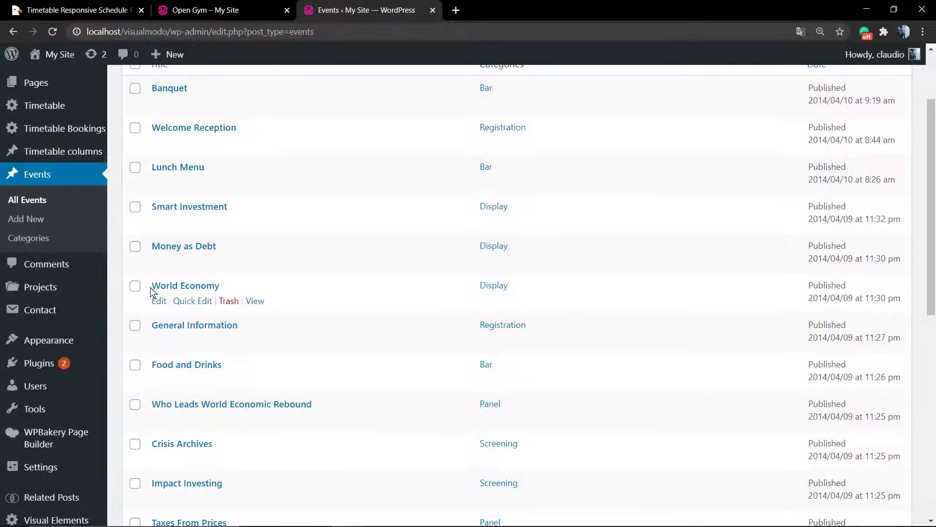
{"action": "scroll", "coordinate": [150, 282], "scroll_direction": "up", "scroll_amount": 2}
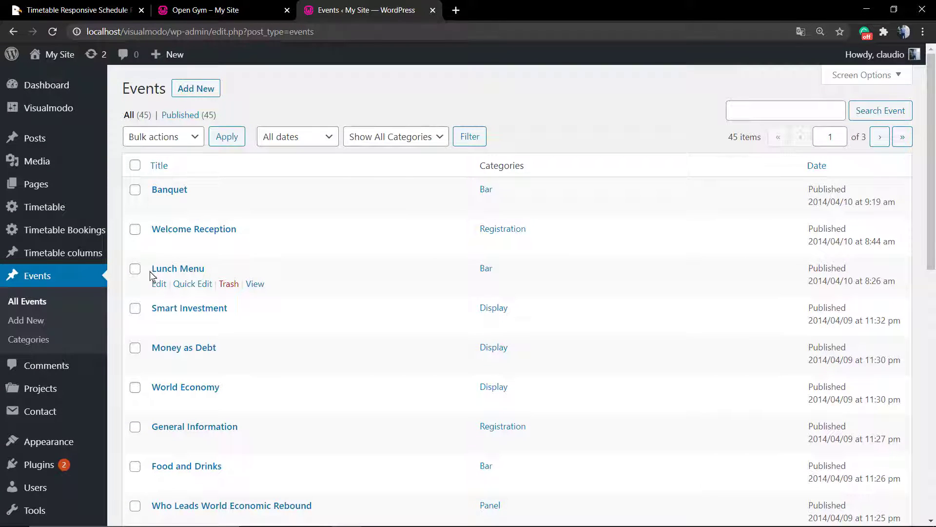
{"action": "scroll", "coordinate": [159, 193], "scroll_direction": "down", "scroll_amount": 10}
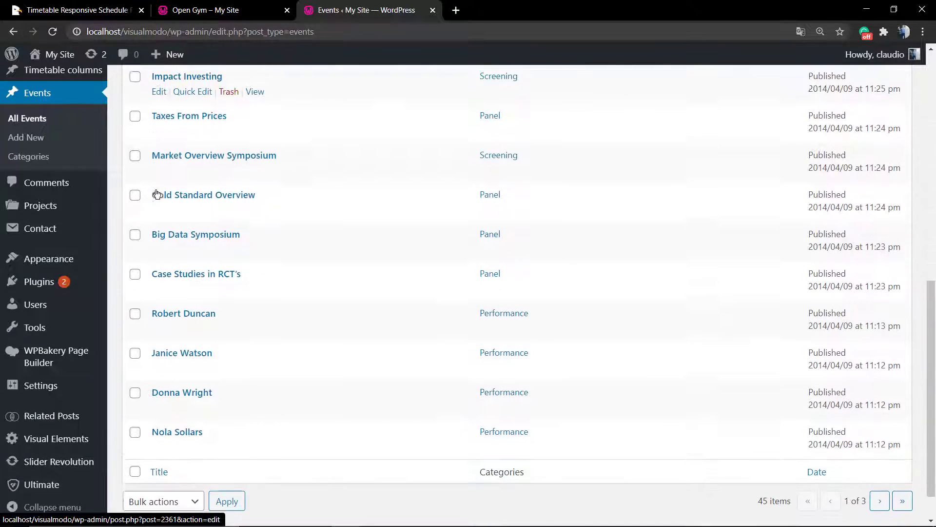
{"action": "scroll", "coordinate": [157, 194], "scroll_direction": "down", "scroll_amount": 1}
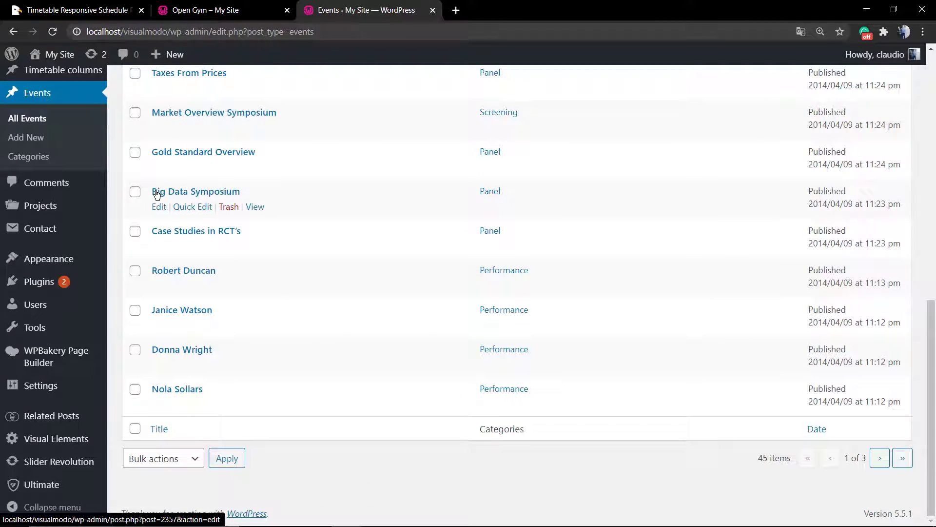
{"action": "scroll", "coordinate": [137, 250], "scroll_direction": "up", "scroll_amount": 4}
Step: Open Timetable columns and scroll to the Monday through Sunday weekday rows
{"action": "mouse_move", "coordinate": [51, 262]}
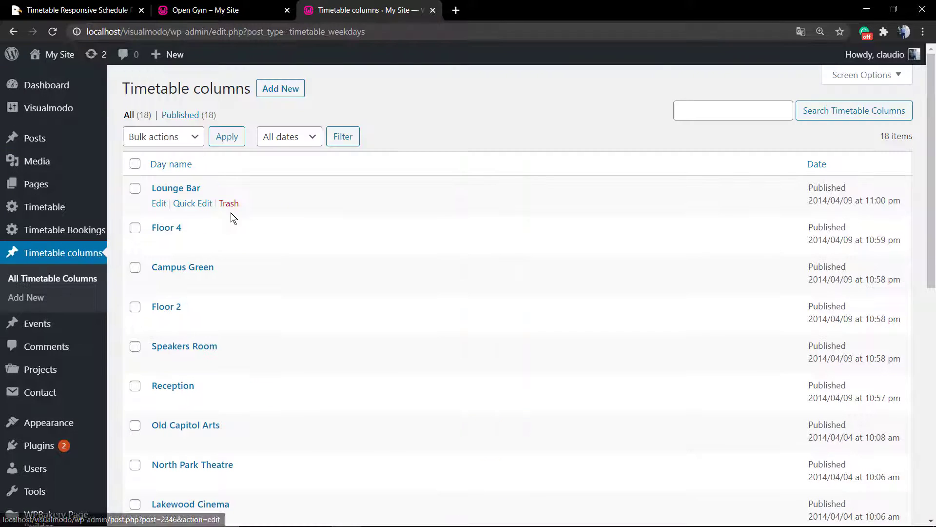
{"action": "scroll", "coordinate": [243, 210], "scroll_direction": "down", "scroll_amount": 2}
{"action": "scroll", "coordinate": [246, 211], "scroll_direction": "down", "scroll_amount": 2}
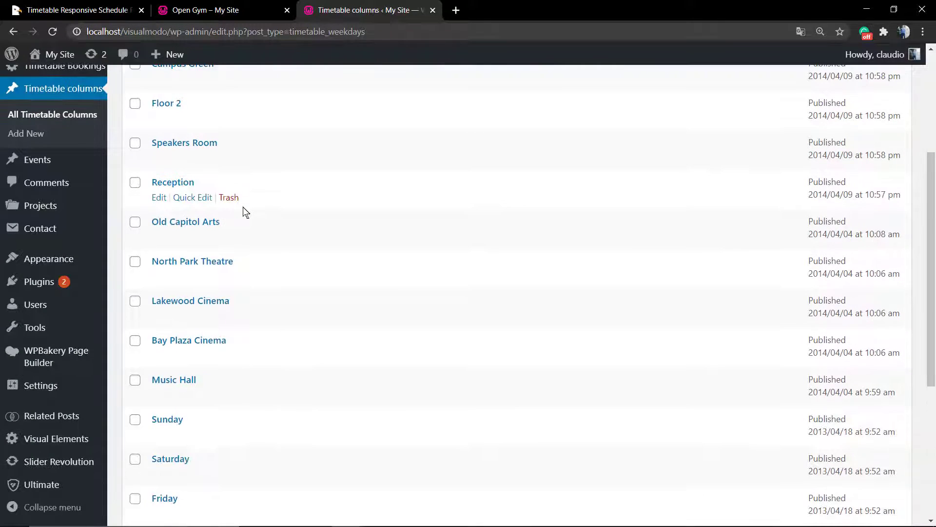
{"action": "scroll", "coordinate": [245, 211], "scroll_direction": "down", "scroll_amount": 2}
{"action": "scroll", "coordinate": [234, 216], "scroll_direction": "down", "scroll_amount": 2}
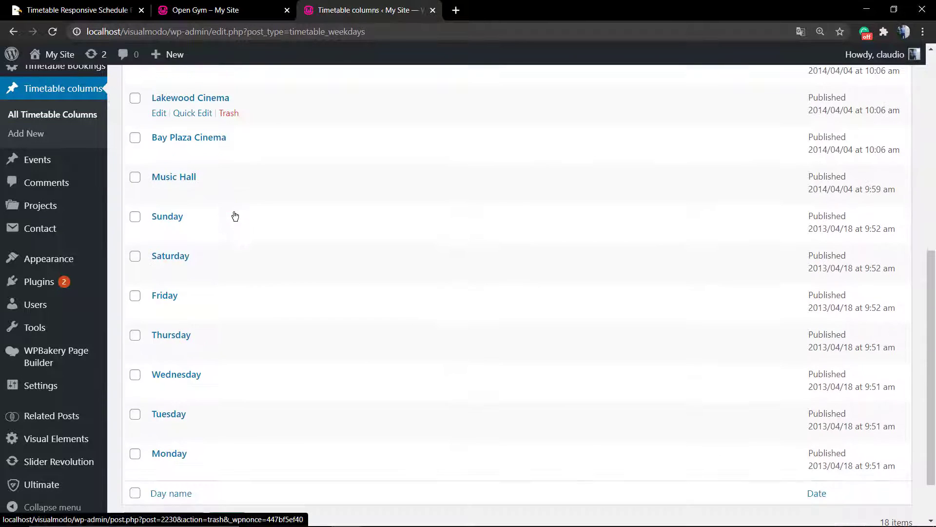
{"action": "scroll", "coordinate": [232, 218], "scroll_direction": "down", "scroll_amount": 1}
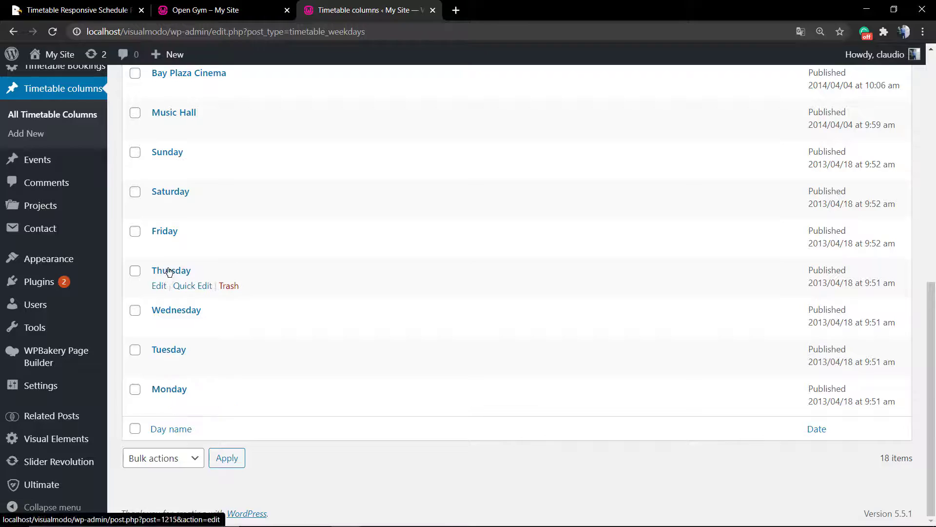
{"action": "scroll", "coordinate": [164, 246], "scroll_direction": "up", "scroll_amount": 2}
{"action": "scroll", "coordinate": [164, 245], "scroll_direction": "up", "scroll_amount": 2}
{"action": "scroll", "coordinate": [188, 323], "scroll_direction": "down", "scroll_amount": 4}
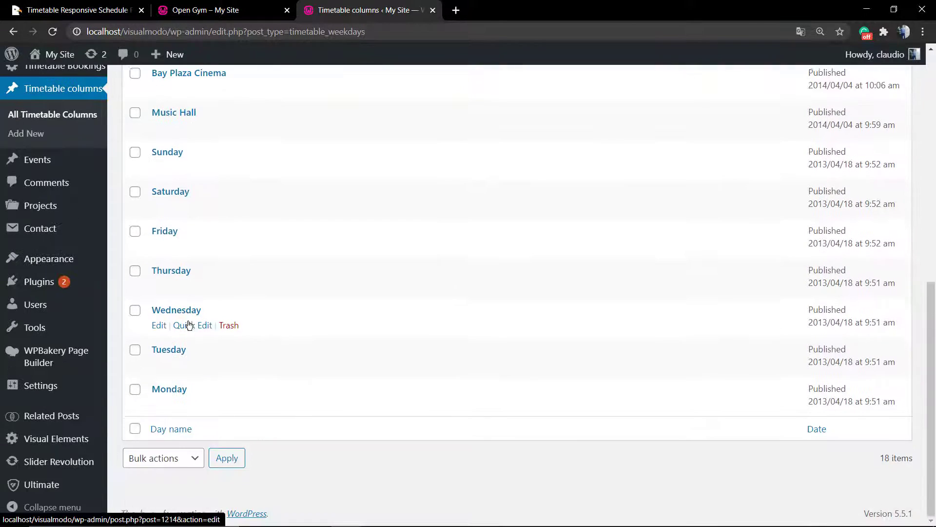
{"action": "scroll", "coordinate": [189, 325], "scroll_direction": "up", "scroll_amount": 10}
Step: View the Timetable for WordPress sample page on the site, then return to the admin tab
{"action": "left_click", "coordinate": [238, 8]}
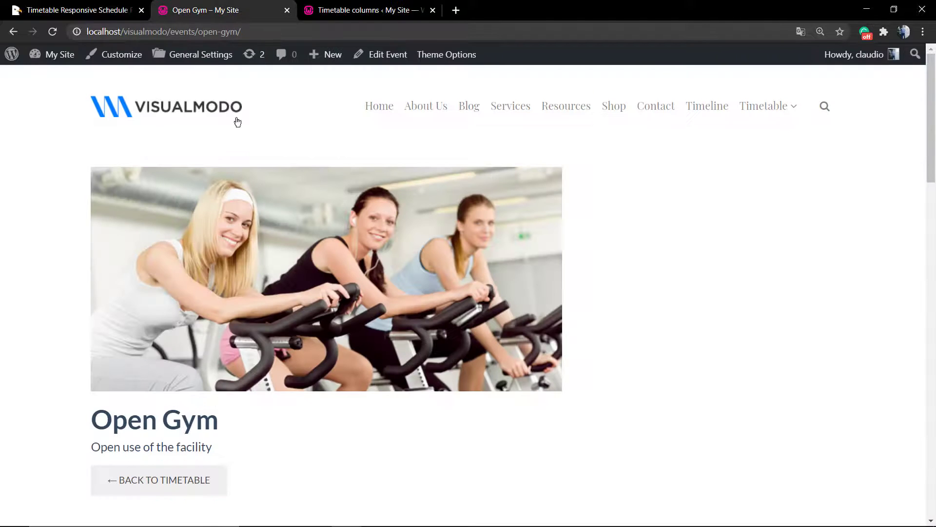
{"action": "mouse_move", "coordinate": [762, 109]}
{"action": "left_click", "coordinate": [780, 172]}
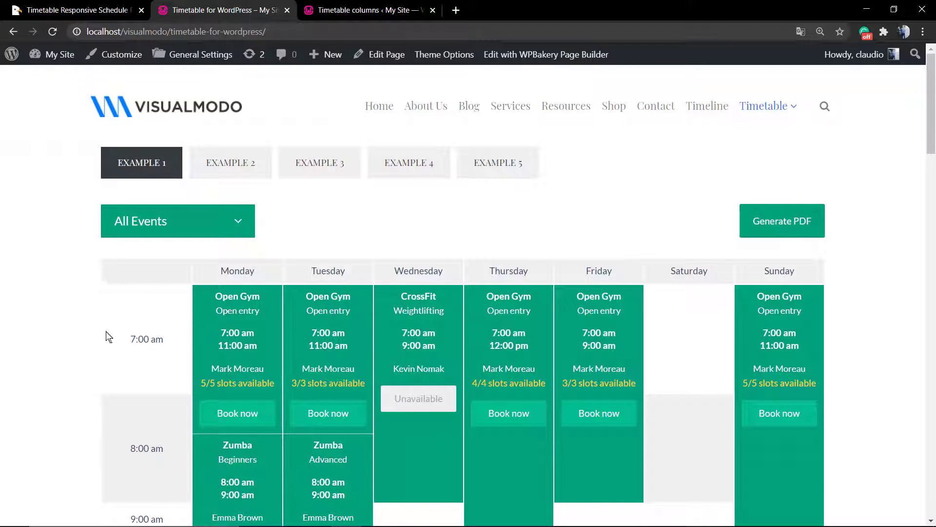
{"action": "left_click", "coordinate": [92, 10]}
{"action": "left_click", "coordinate": [363, 10]}
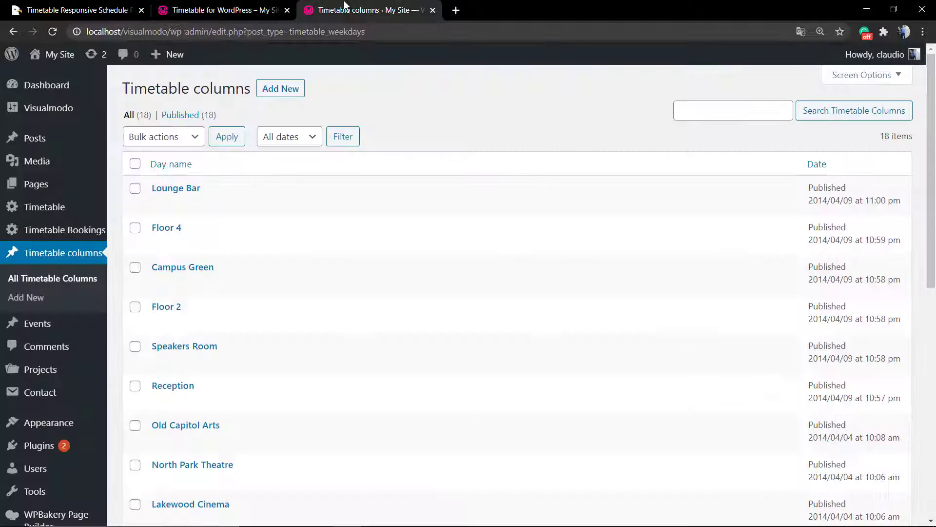
Step: Confirm Timetable Bookings is empty, then open and scroll the list of 45 events
{"action": "left_click", "coordinate": [60, 238]}
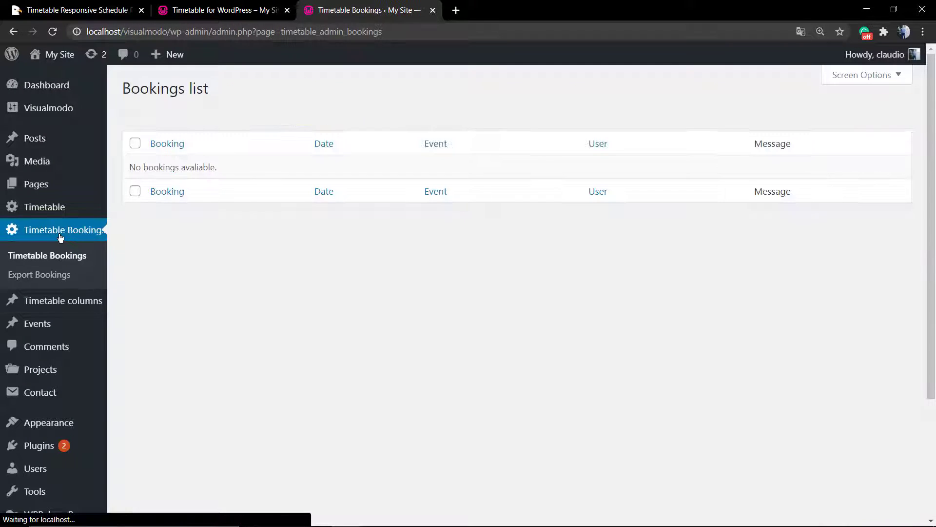
{"action": "left_click", "coordinate": [56, 324]}
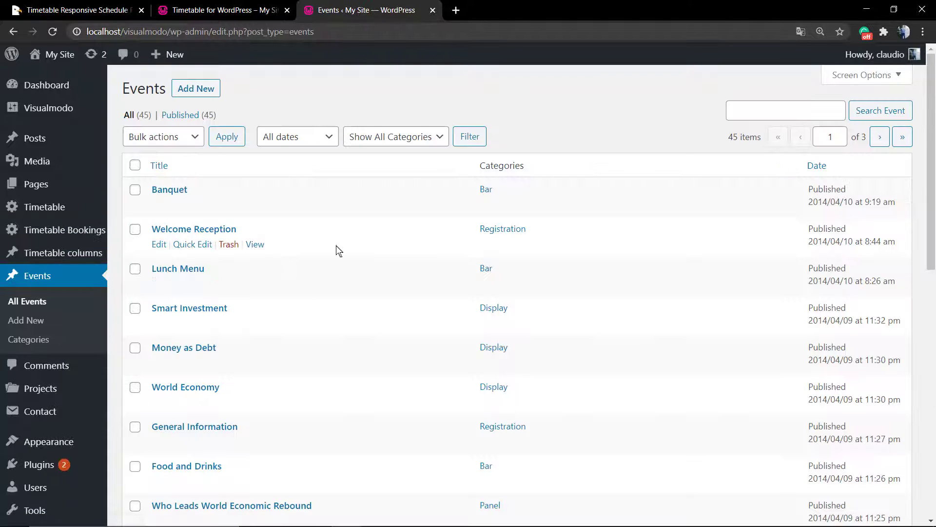
{"action": "scroll", "coordinate": [331, 252], "scroll_direction": "down", "scroll_amount": 3}
{"action": "scroll", "coordinate": [331, 251], "scroll_direction": "down", "scroll_amount": 8}
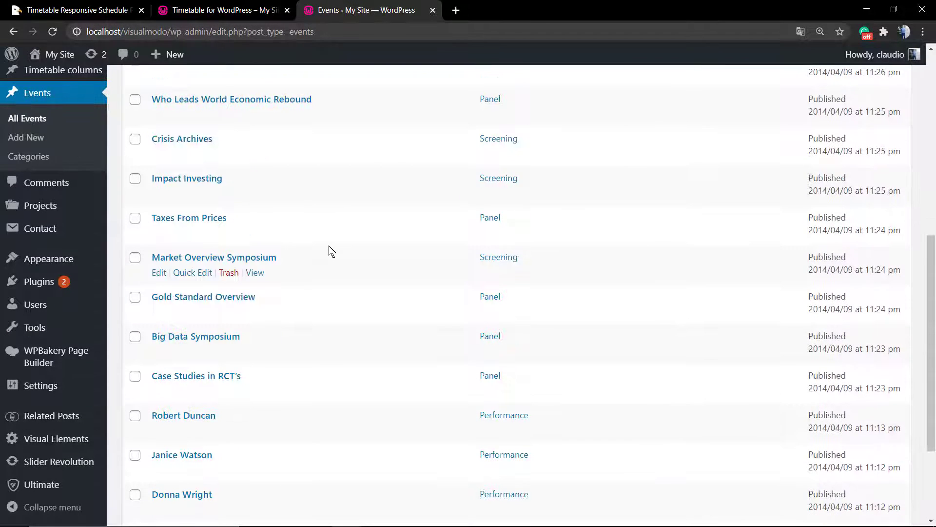
{"action": "scroll", "coordinate": [328, 251], "scroll_direction": "up", "scroll_amount": 11}
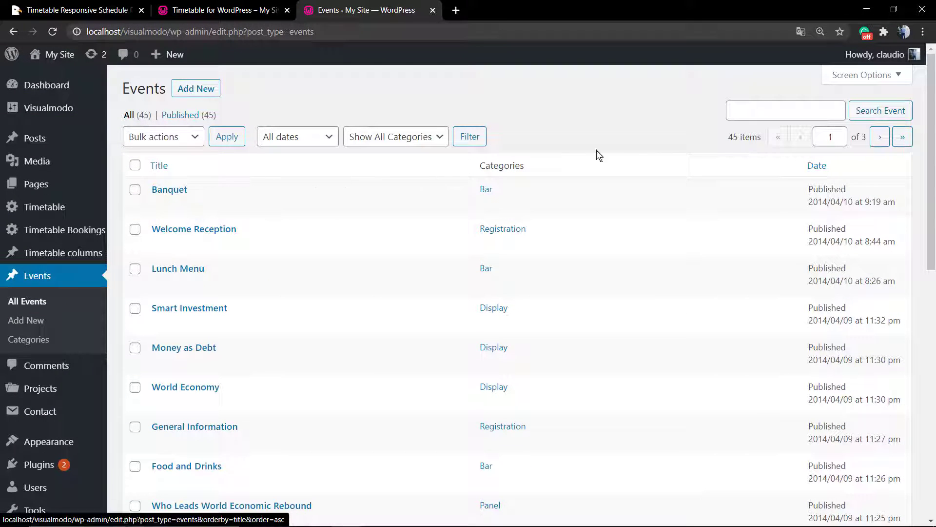
Step: Search Events for 'op' and open the Open Gym event for editing
{"action": "left_click", "coordinate": [792, 114]}
{"action": "type", "text": "open"}
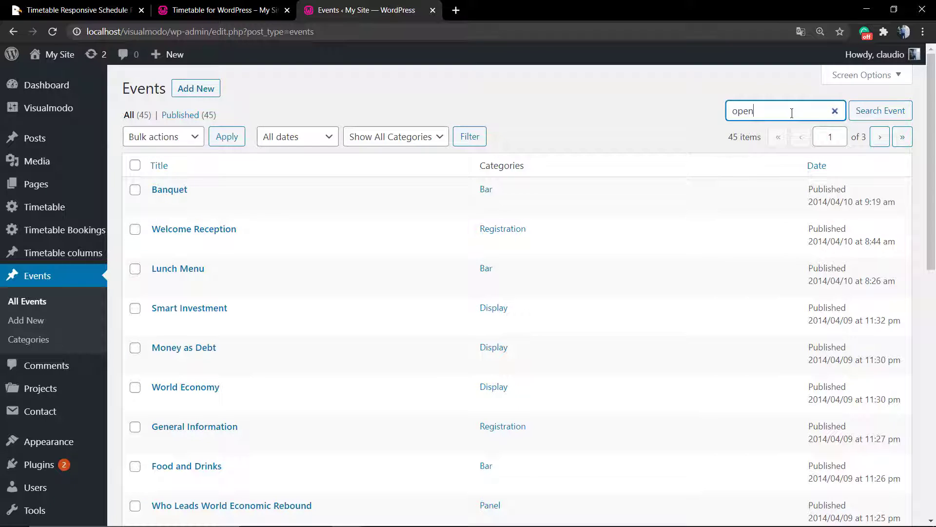
{"action": "key", "text": "Return"}
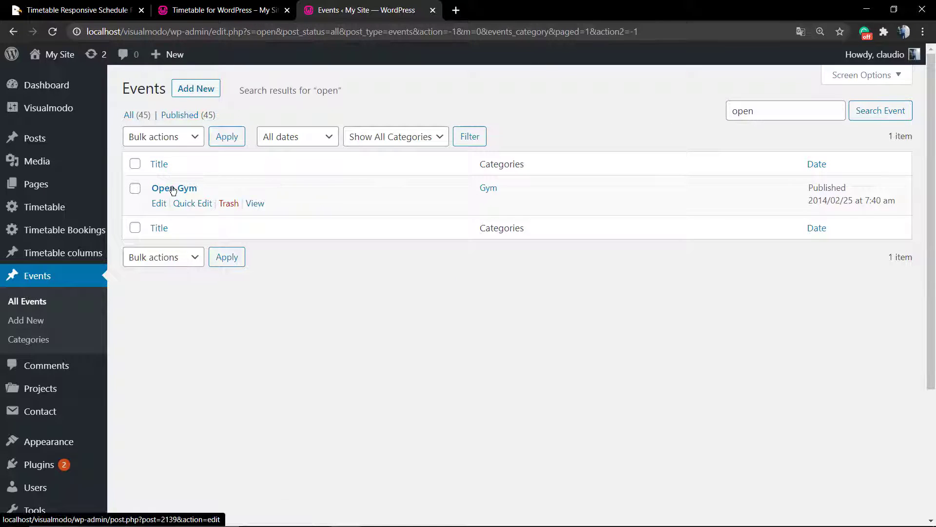
{"action": "left_click", "coordinate": [171, 189]}
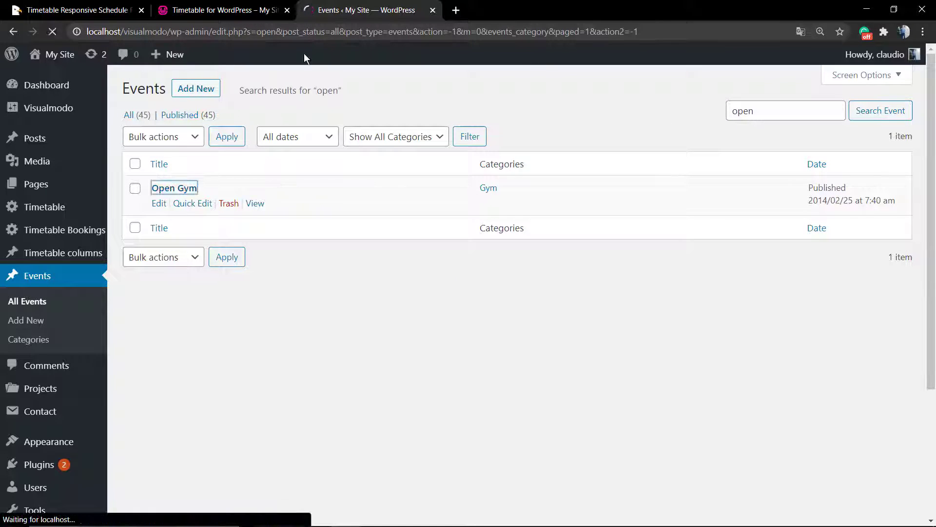
{"action": "left_click", "coordinate": [220, 10]}
{"action": "mouse_move", "coordinate": [249, 297]}
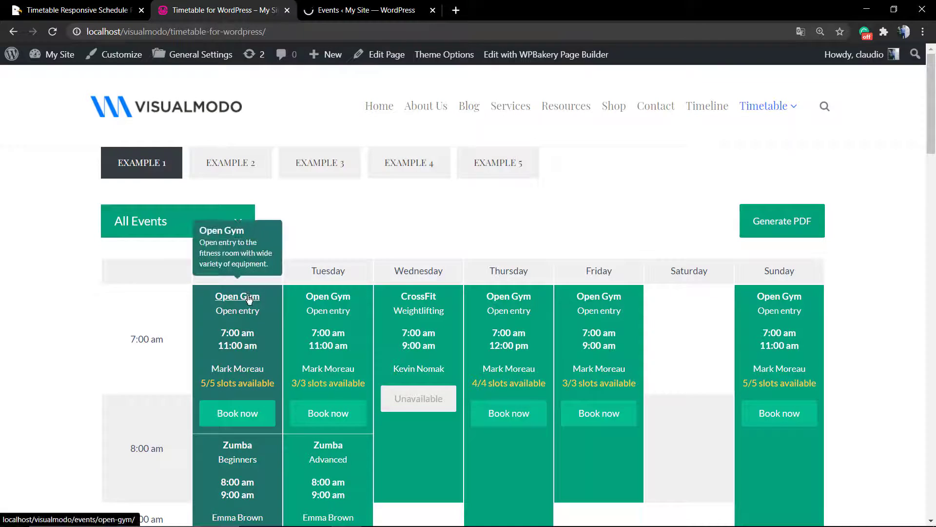
{"action": "left_click", "coordinate": [317, 11]}
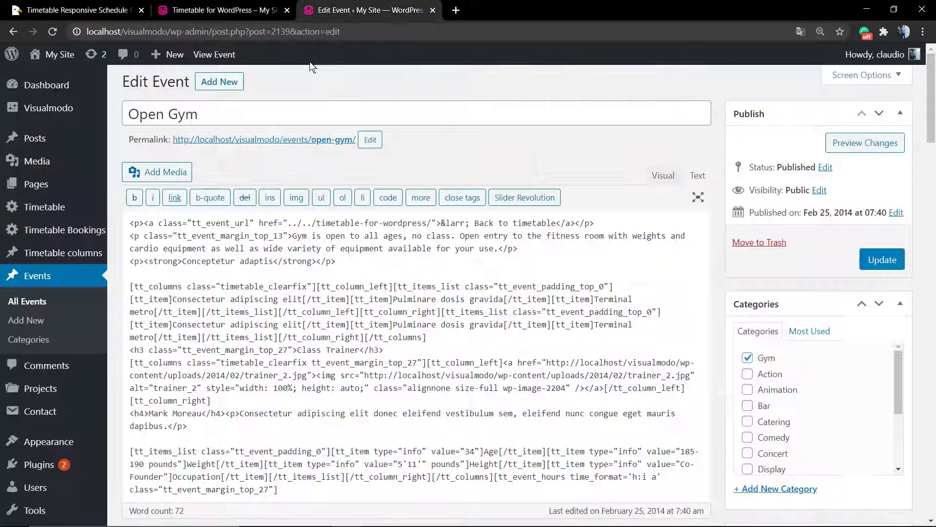
Step: Switch the Open Gym description editor to Visual and scroll down to Event hours
{"action": "scroll", "coordinate": [378, 222], "scroll_direction": "down", "scroll_amount": 7}
{"action": "scroll", "coordinate": [593, 212], "scroll_direction": "up", "scroll_amount": 7}
{"action": "left_click", "coordinate": [662, 176]}
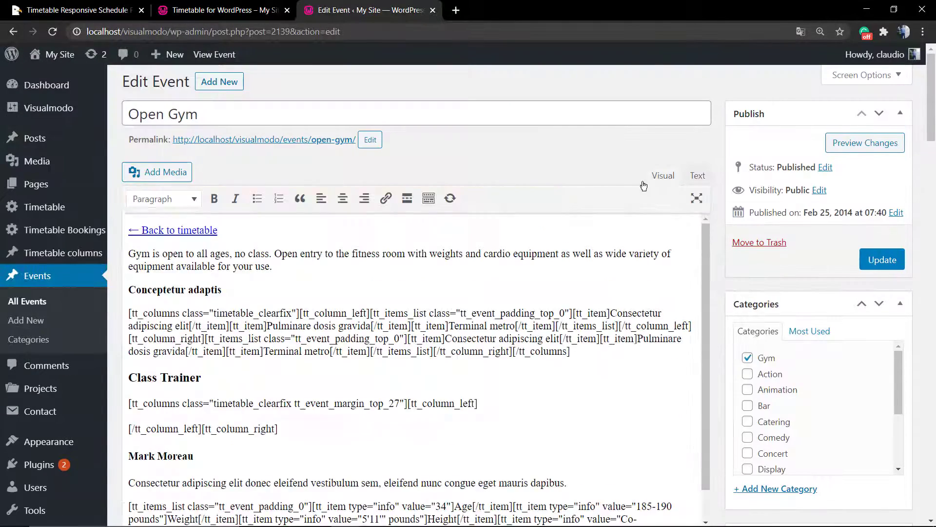
{"action": "scroll", "coordinate": [284, 305], "scroll_direction": "down", "scroll_amount": 2}
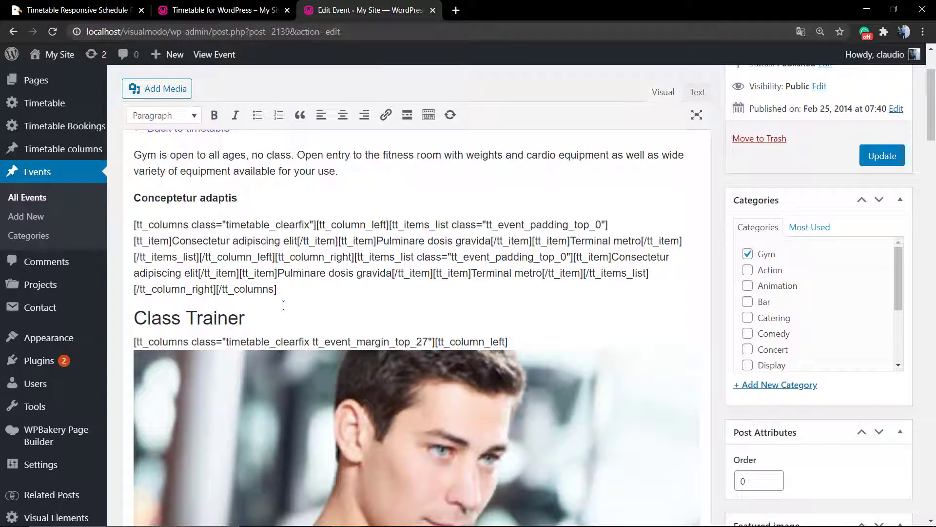
{"action": "scroll", "coordinate": [374, 287], "scroll_direction": "down", "scroll_amount": 10}
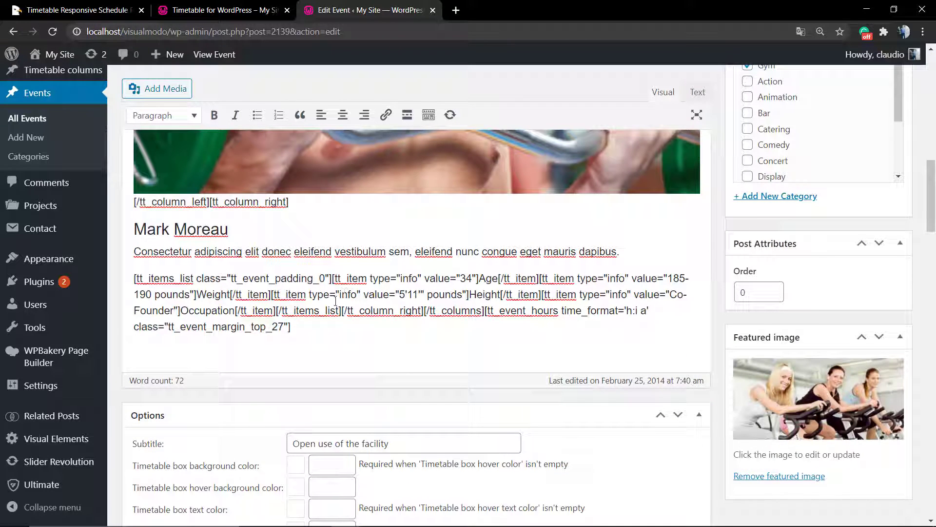
{"action": "scroll", "coordinate": [333, 300], "scroll_direction": "down", "scroll_amount": 4}
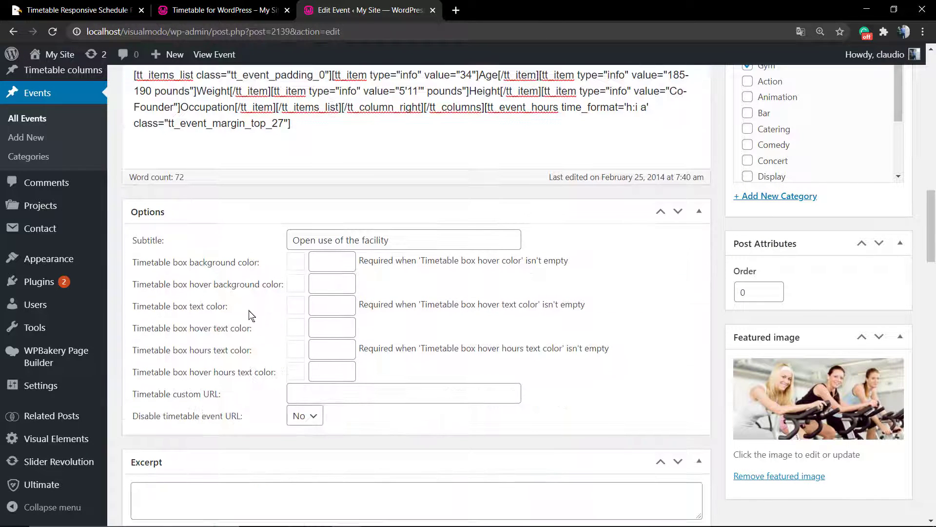
{"action": "scroll", "coordinate": [328, 278], "scroll_direction": "down", "scroll_amount": 4}
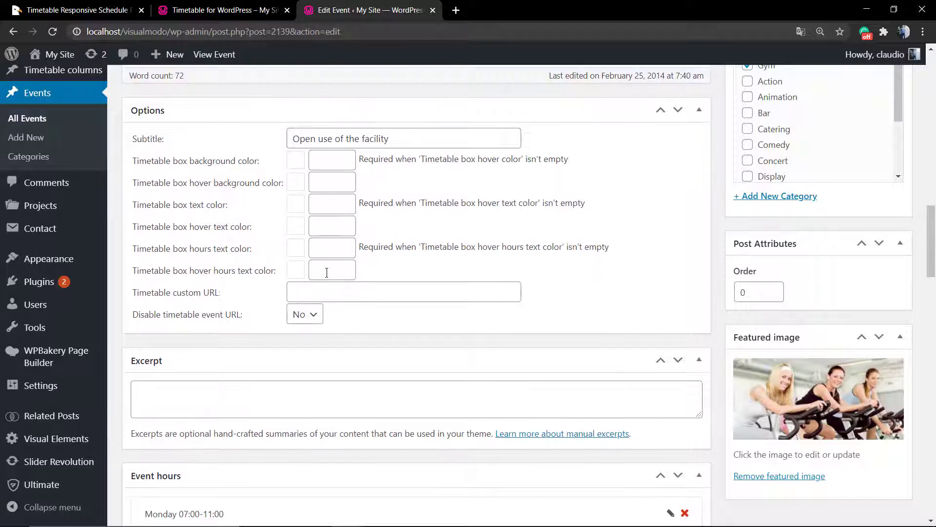
{"action": "scroll", "coordinate": [322, 282], "scroll_direction": "down", "scroll_amount": 4}
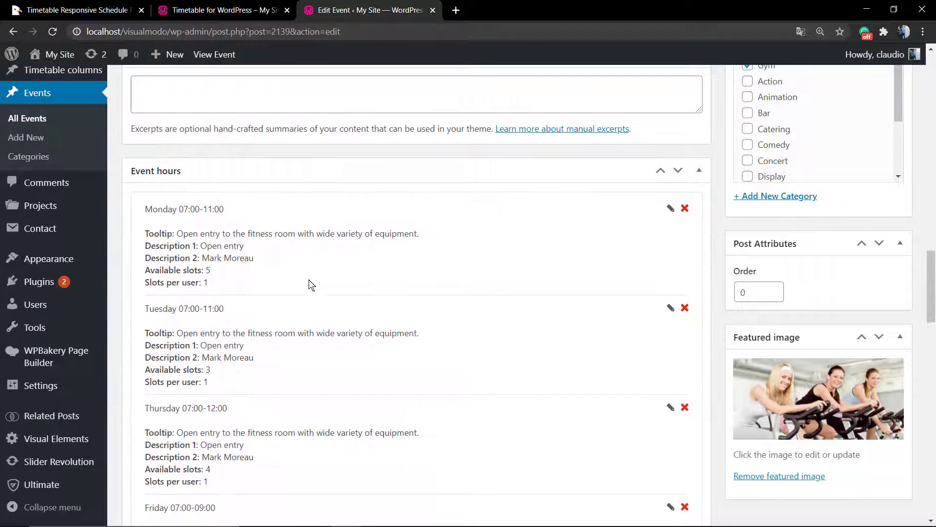
{"action": "scroll", "coordinate": [303, 283], "scroll_direction": "down", "scroll_amount": 15}
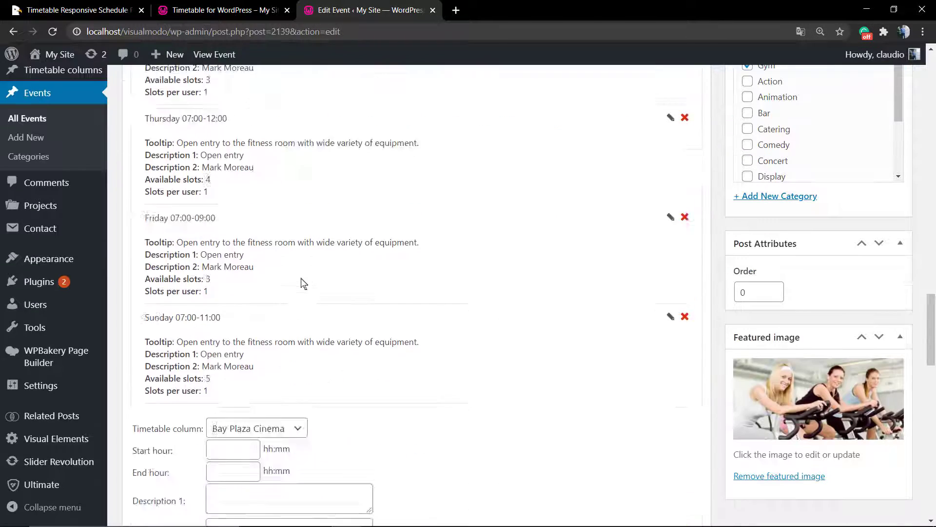
{"action": "scroll", "coordinate": [301, 277], "scroll_direction": "up", "scroll_amount": 6}
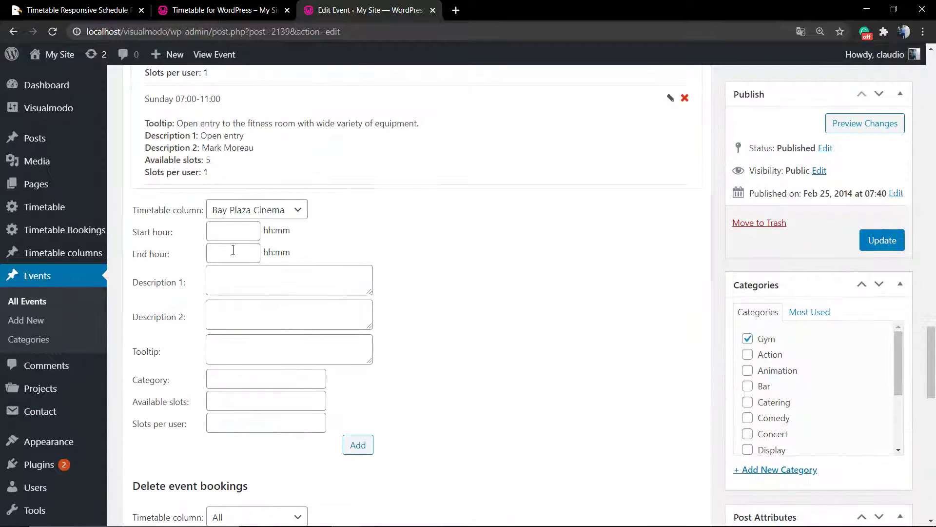
Step: Set the new hour entry's Timetable column to Thursday and review the Friday 07:00-09:00 entry
{"action": "left_click", "coordinate": [232, 214]}
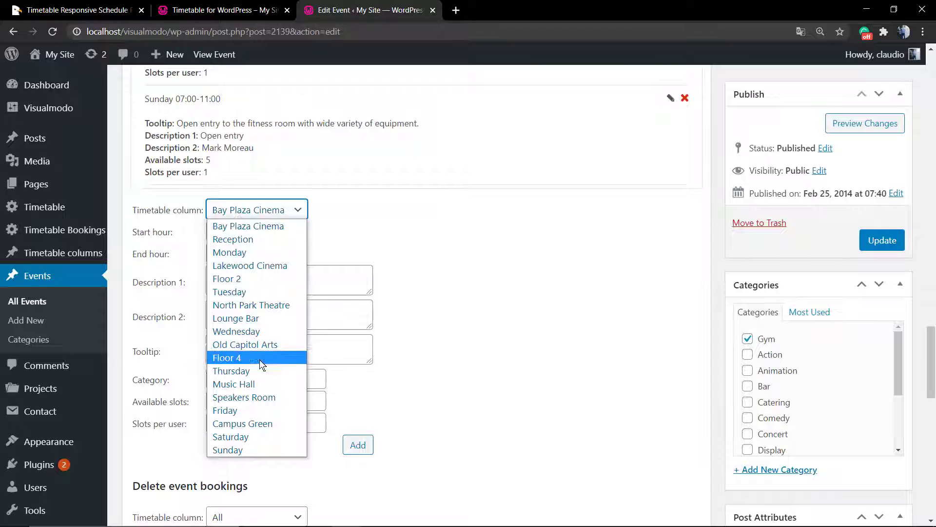
{"action": "left_click", "coordinate": [231, 371]}
{"action": "left_click", "coordinate": [218, 237]}
{"action": "left_click", "coordinate": [227, 254]}
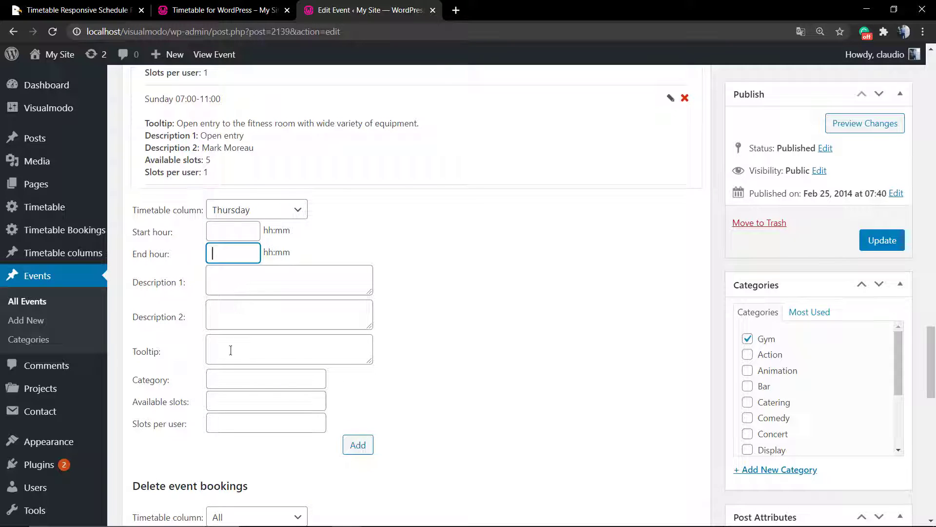
{"action": "left_click", "coordinate": [230, 381]}
{"action": "left_click", "coordinate": [236, 275]}
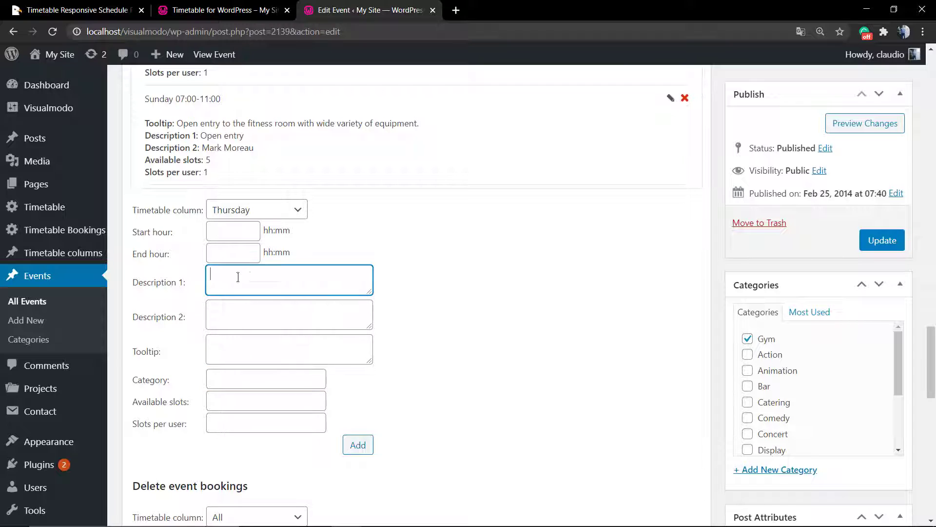
{"action": "scroll", "coordinate": [427, 298], "scroll_direction": "up", "scroll_amount": 4}
{"action": "left_click_drag", "start_coordinate": [180, 196], "coordinate": [257, 278]}
{"action": "left_click", "coordinate": [234, 258]}
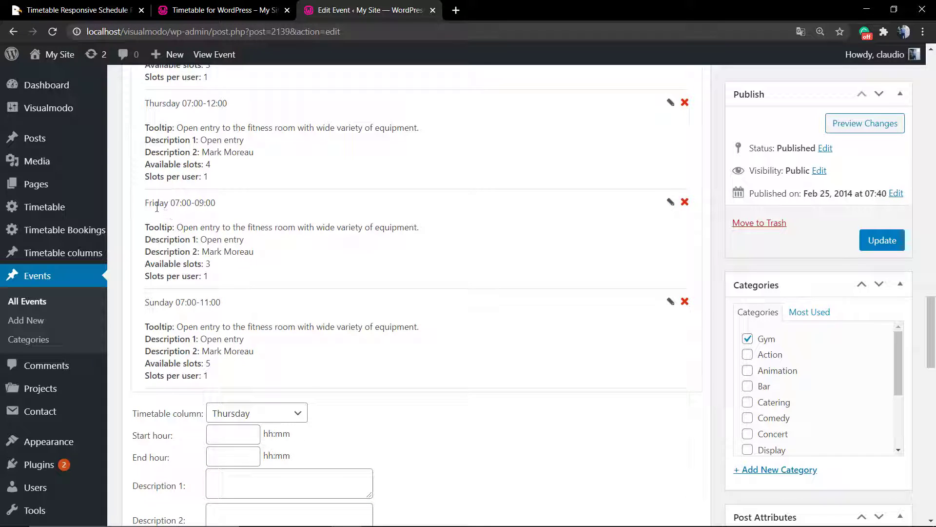
Step: Check the Open Gym slots on the live timetable page, then return to the event editor
{"action": "left_click", "coordinate": [222, 10]}
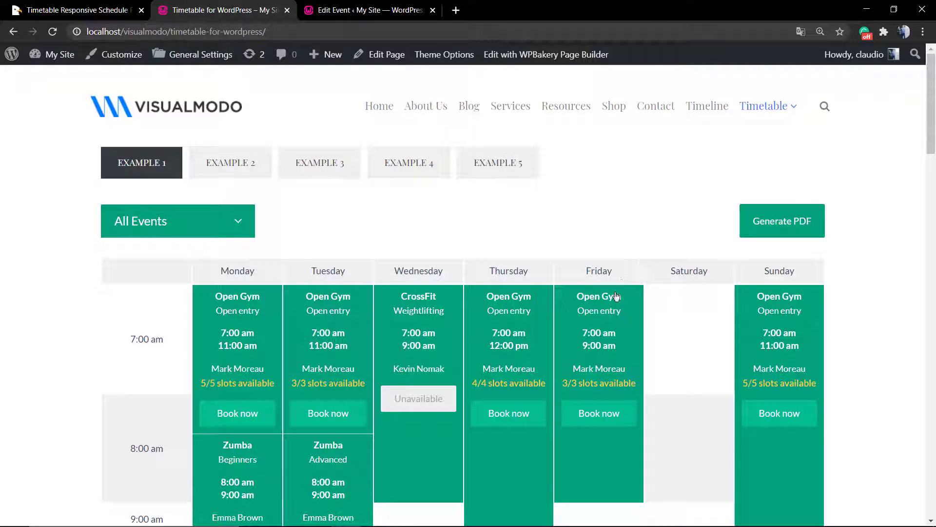
{"action": "mouse_move", "coordinate": [591, 295]}
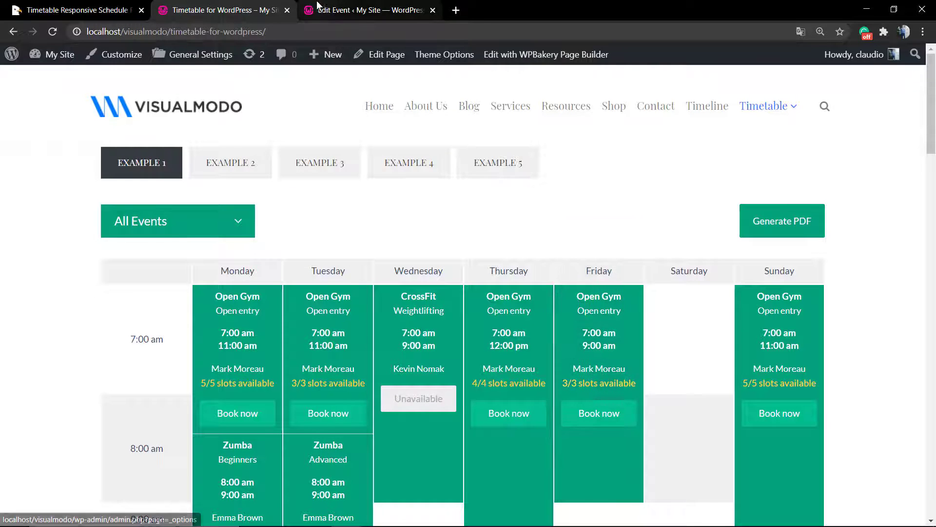
{"action": "left_click", "coordinate": [341, 10]}
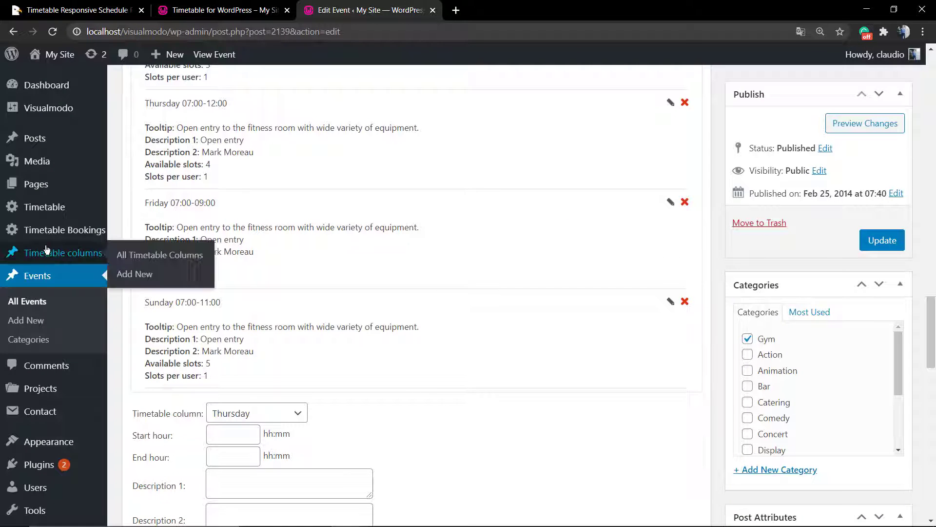
Step: Open Timetable > Shortcode Generator from the admin sidebar
{"action": "mouse_move", "coordinate": [46, 242]}
{"action": "mouse_move", "coordinate": [68, 265]}
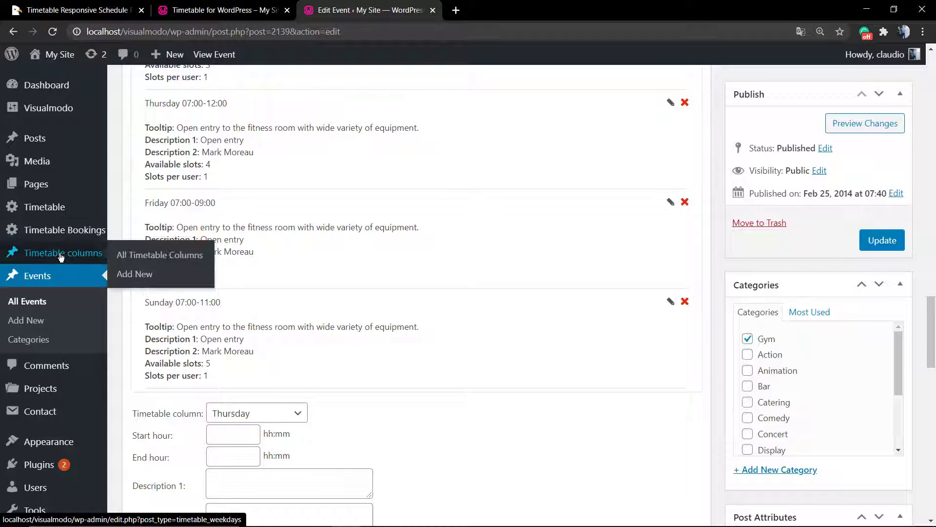
{"action": "mouse_move", "coordinate": [56, 213]}
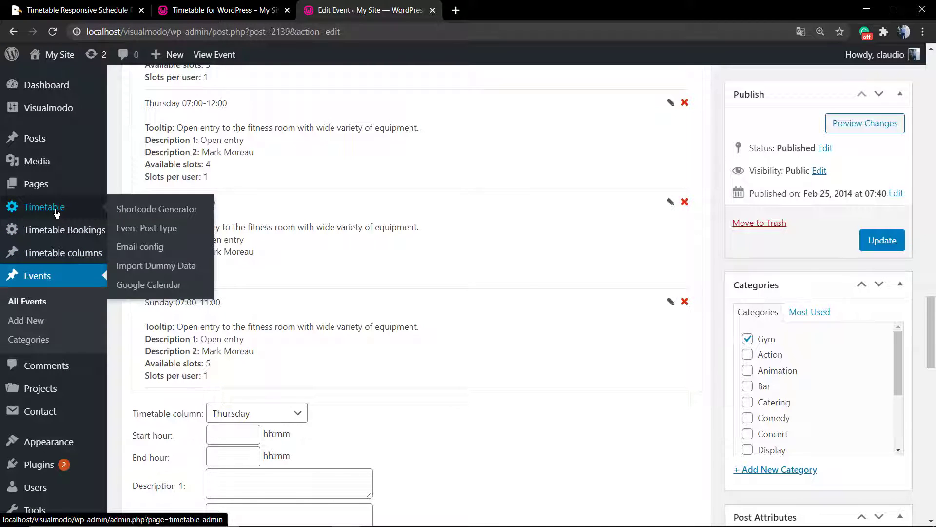
{"action": "left_click", "coordinate": [143, 212]}
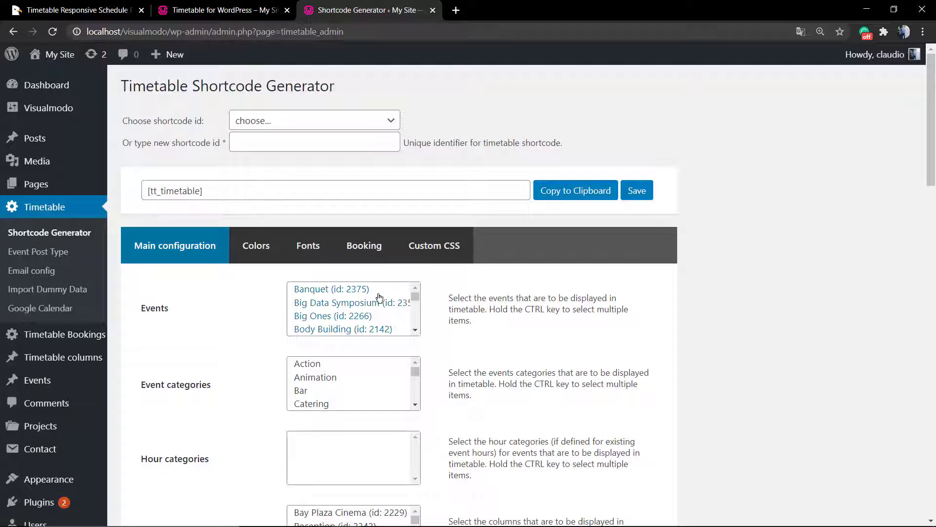
Step: Include the Zumba event and filter the shortcode to the Animation event category
{"action": "scroll", "coordinate": [372, 305], "scroll_direction": "down", "scroll_amount": 2}
{"action": "left_click_drag", "start_coordinate": [416, 305], "coordinate": [418, 320]}
{"action": "left_click", "coordinate": [327, 333]}
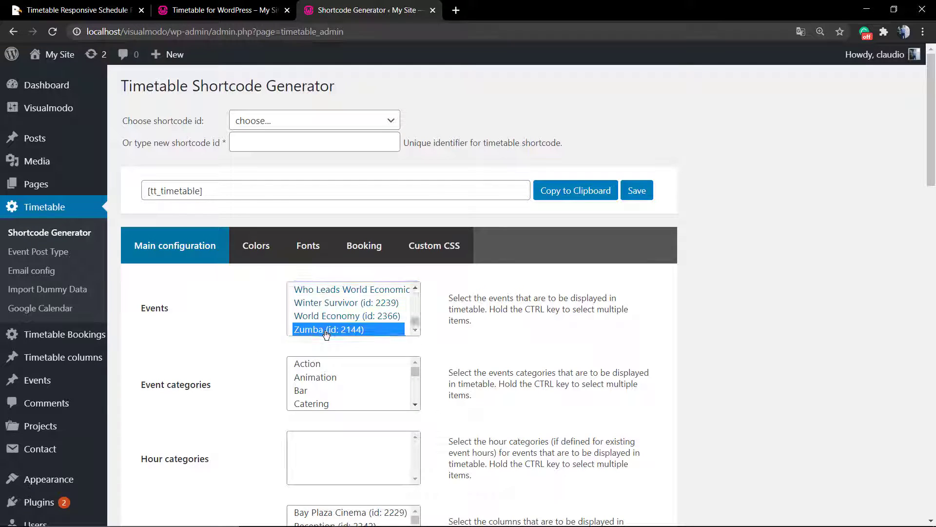
{"action": "scroll", "coordinate": [210, 302], "scroll_direction": "down", "scroll_amount": 2}
{"action": "scroll", "coordinate": [351, 278], "scroll_direction": "down", "scroll_amount": 2}
{"action": "scroll", "coordinate": [330, 285], "scroll_direction": "up", "scroll_amount": 2}
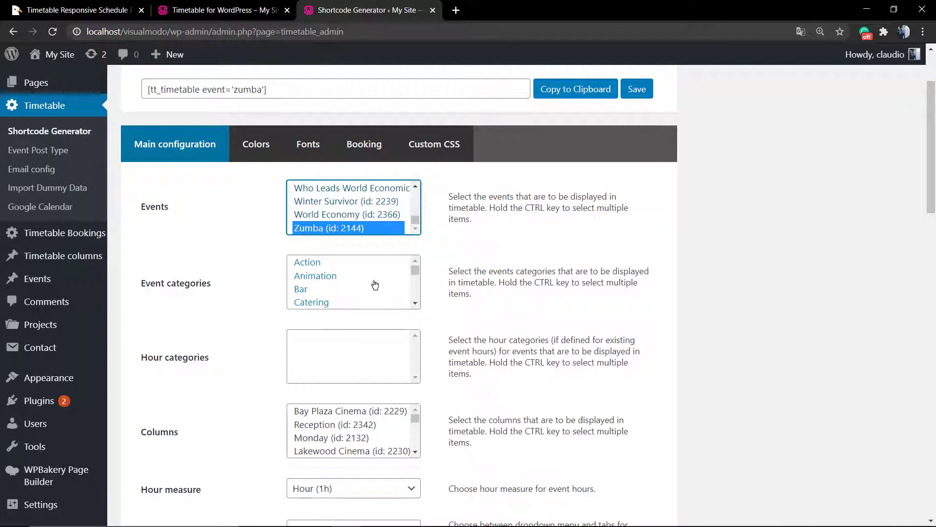
{"action": "scroll", "coordinate": [375, 284], "scroll_direction": "up", "scroll_amount": 2}
{"action": "left_click", "coordinate": [310, 364]}
{"action": "left_click", "coordinate": [331, 377]}
{"action": "left_click", "coordinate": [339, 390]}
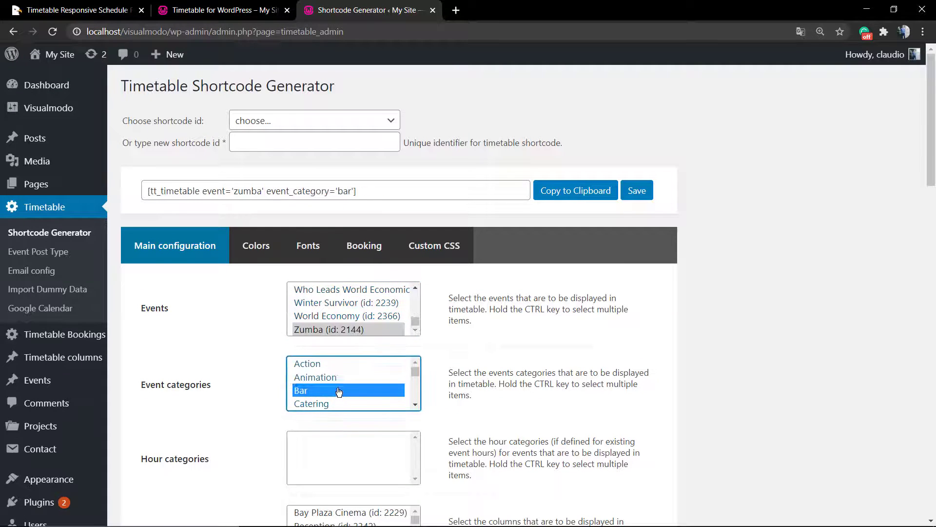
{"action": "left_click", "coordinate": [340, 377]}
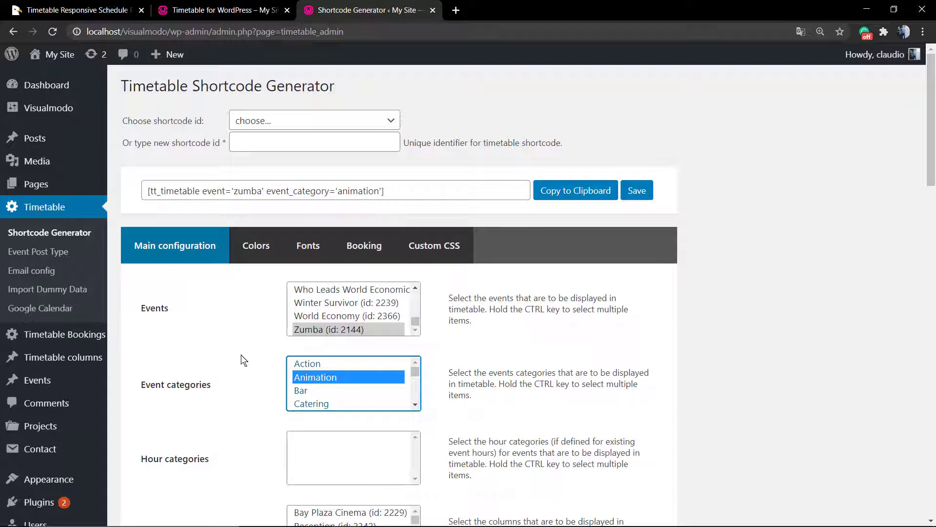
Step: Ctrl-select Sunday, Saturday, Friday and Monday in the Columns list
{"action": "scroll", "coordinate": [249, 361], "scroll_direction": "down", "scroll_amount": 2}
{"action": "scroll", "coordinate": [390, 293], "scroll_direction": "down", "scroll_amount": 5}
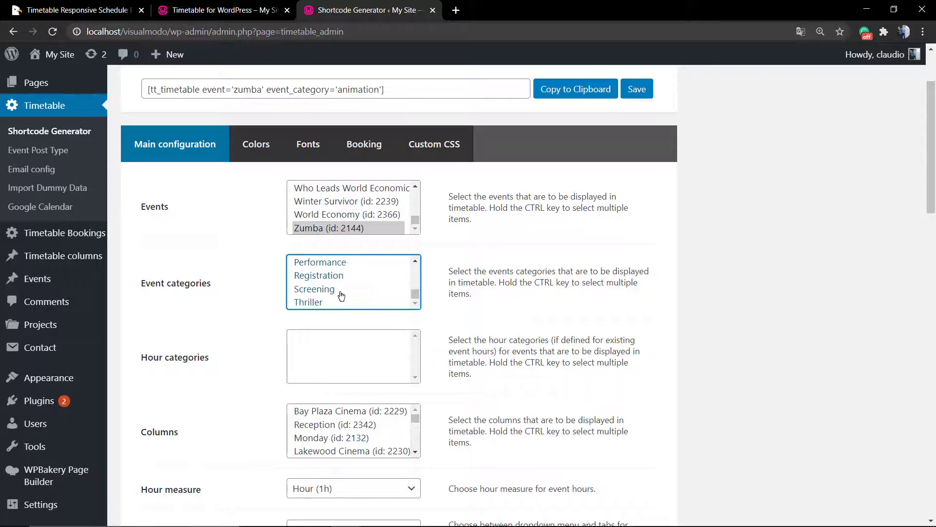
{"action": "scroll", "coordinate": [299, 309], "scroll_direction": "down", "scroll_amount": 2}
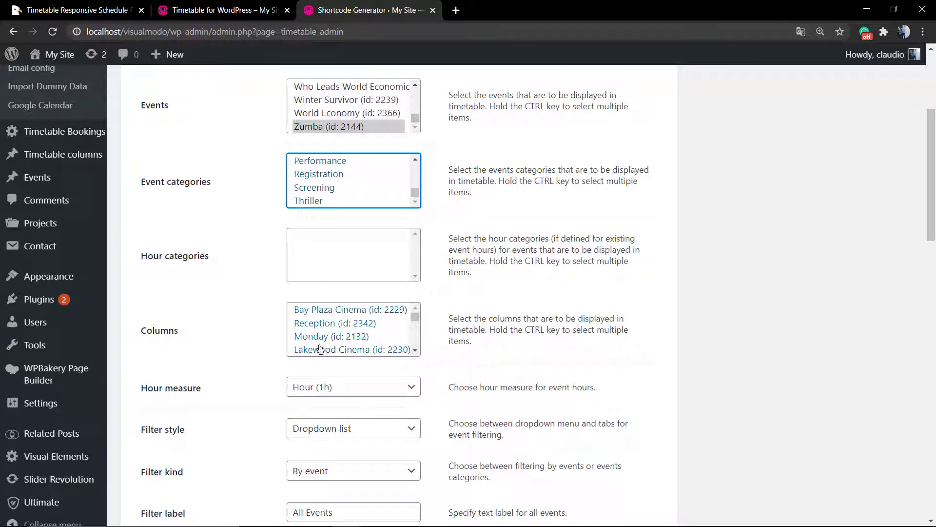
{"action": "scroll", "coordinate": [322, 344], "scroll_direction": "down", "scroll_amount": 5}
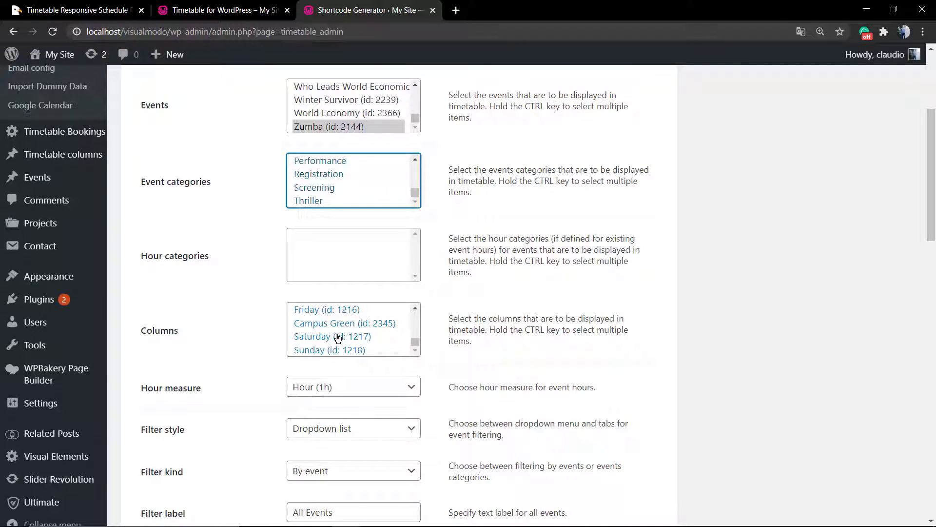
{"action": "left_click", "coordinate": [336, 351]}
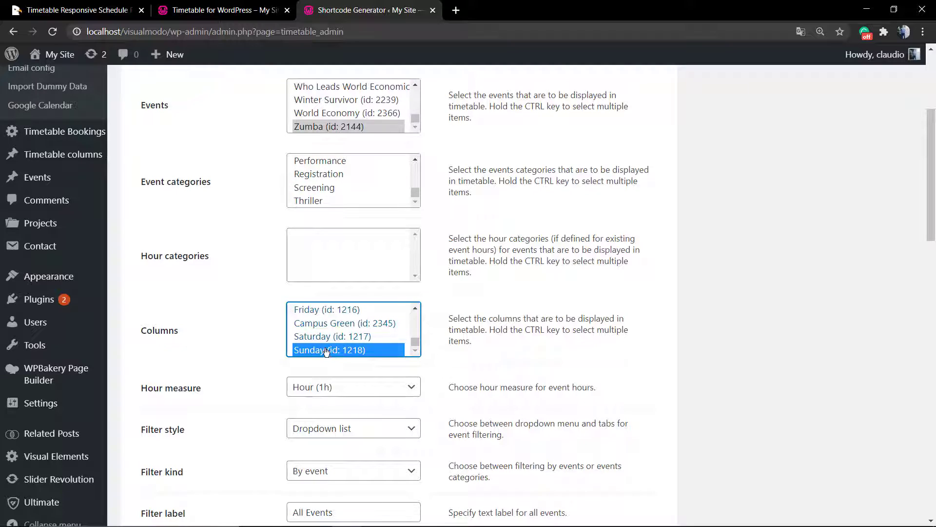
{"action": "left_click", "coordinate": [351, 338], "text": "ctrl"}
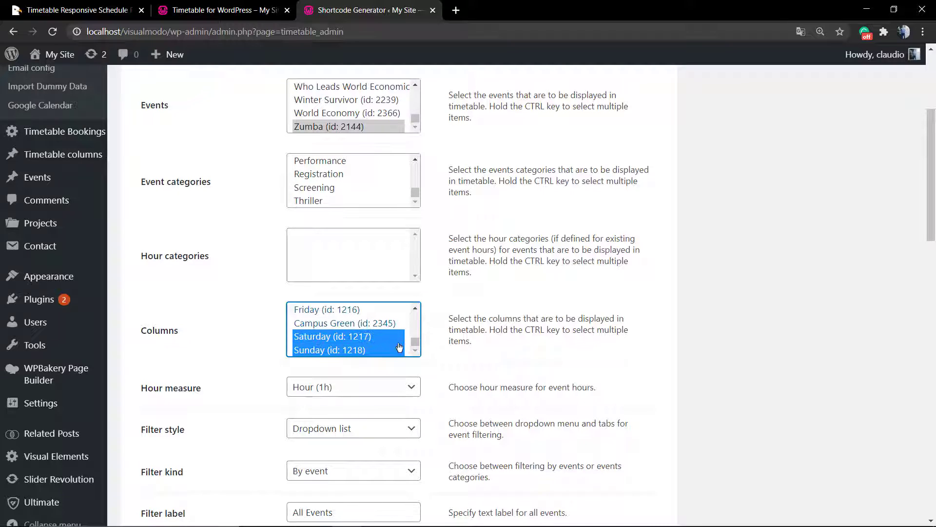
{"action": "scroll", "coordinate": [413, 338], "scroll_direction": "up", "scroll_amount": 1}
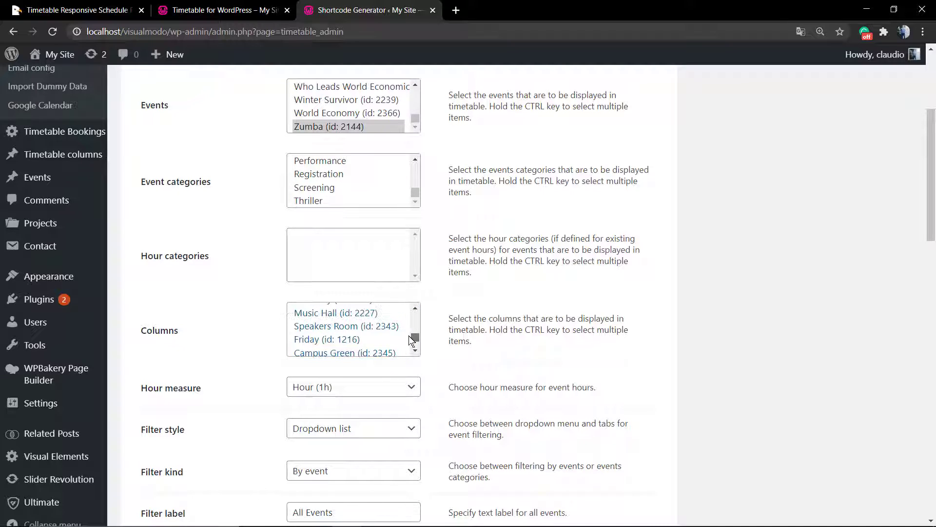
{"action": "left_click", "coordinate": [329, 340]}
{"action": "scroll", "coordinate": [414, 308], "scroll_direction": "up", "scroll_amount": 3}
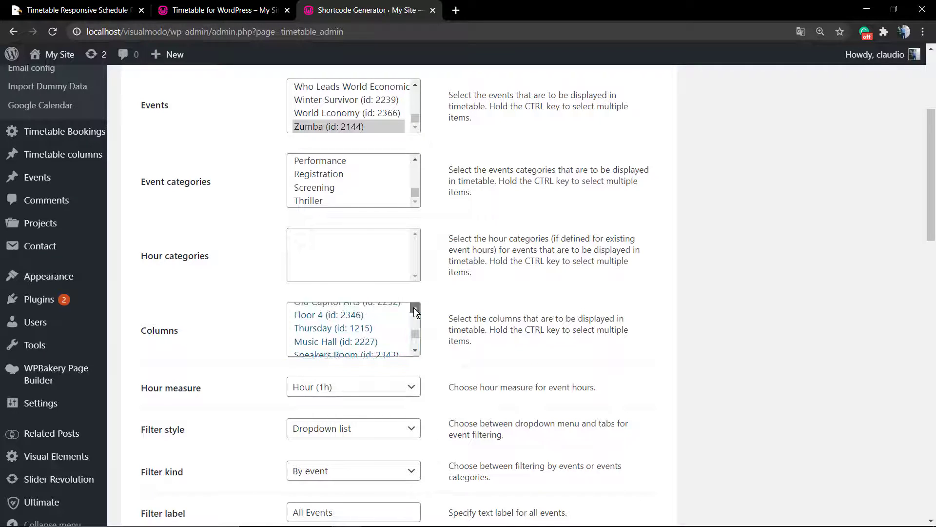
{"action": "scroll", "coordinate": [416, 310], "scroll_direction": "up", "scroll_amount": 5}
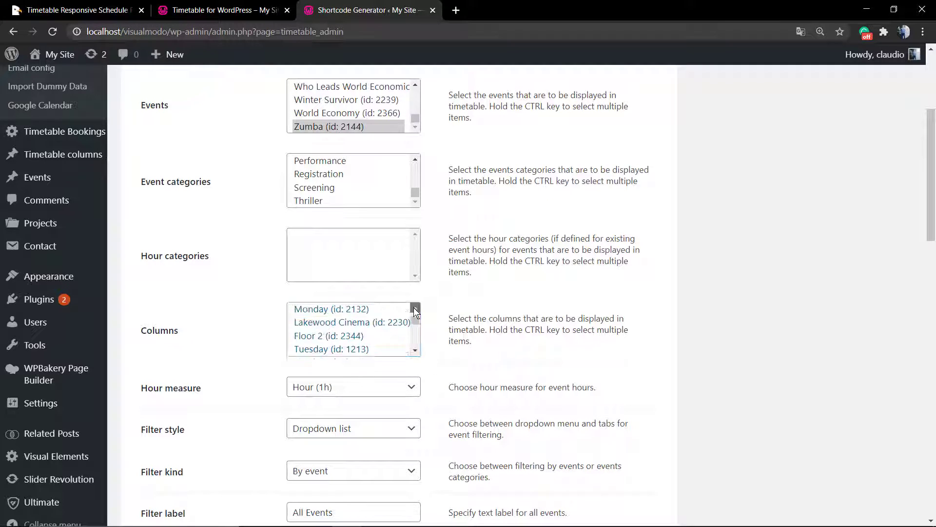
{"action": "left_click", "coordinate": [335, 333]}
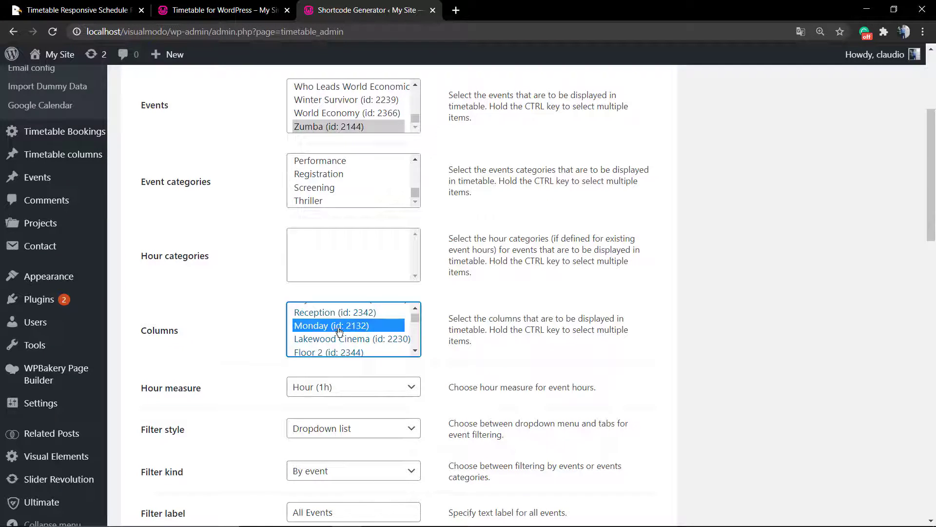
{"action": "left_click", "coordinate": [415, 308]}
{"action": "scroll", "coordinate": [414, 352], "scroll_direction": "down", "scroll_amount": 4}
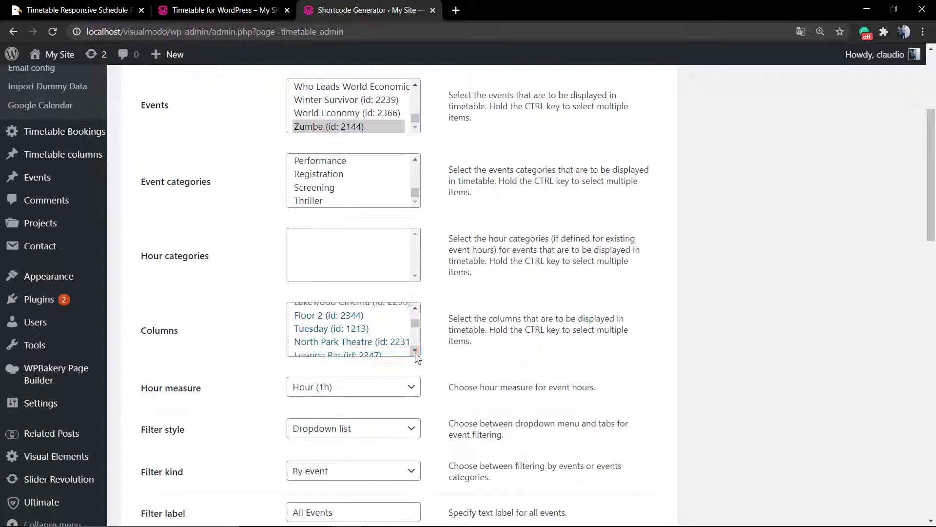
Step: Add Tuesday and Wednesday to the selected timetable columns
{"action": "left_click", "coordinate": [348, 333], "text": "ctrl"}
{"action": "left_click", "coordinate": [415, 350]}
{"action": "left_click", "coordinate": [414, 350]}
{"action": "left_click", "coordinate": [340, 344], "text": "ctrl"}
{"action": "scroll", "coordinate": [200, 332], "scroll_direction": "down", "scroll_amount": 2}
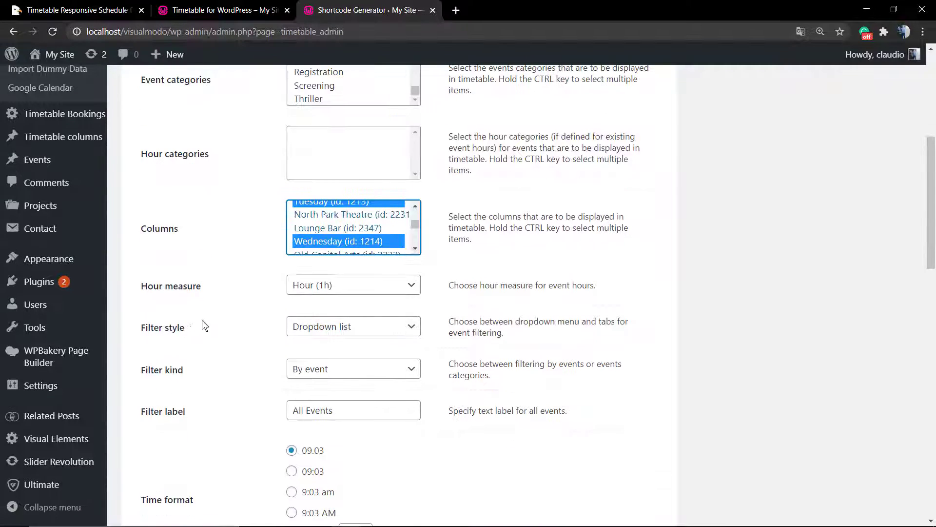
Step: Keep Hour measure at Hour (1h) and scroll down to the generated shortcode field
{"action": "left_click", "coordinate": [355, 288]}
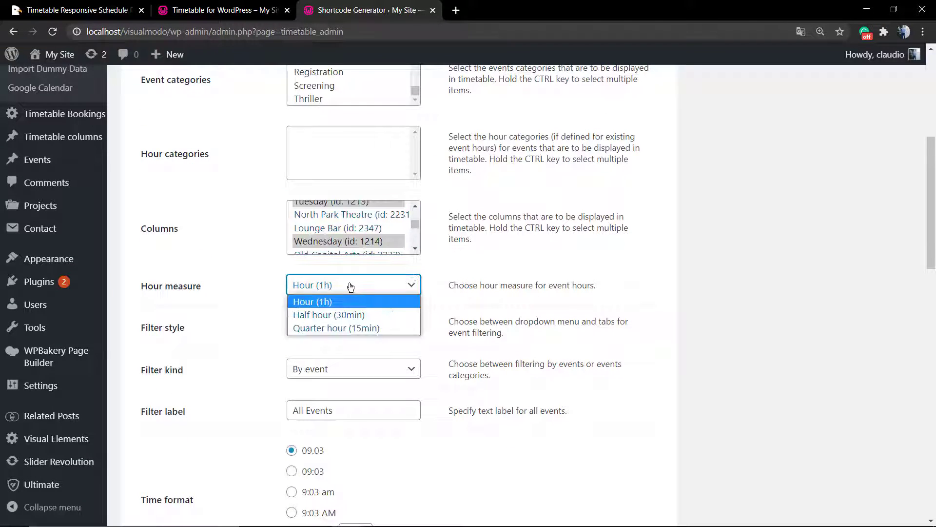
{"action": "left_click", "coordinate": [185, 302]}
{"action": "scroll", "coordinate": [309, 305], "scroll_direction": "down", "scroll_amount": 4}
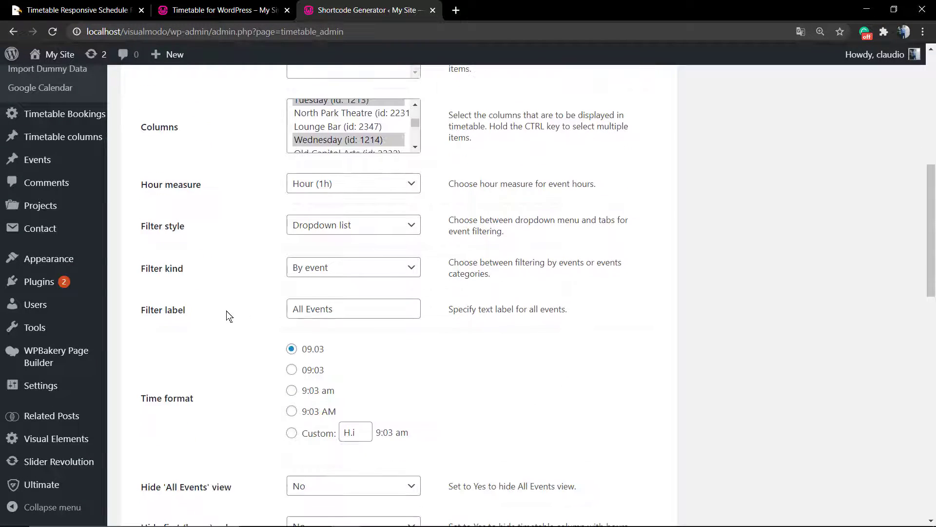
{"action": "scroll", "coordinate": [226, 315], "scroll_direction": "down", "scroll_amount": 4}
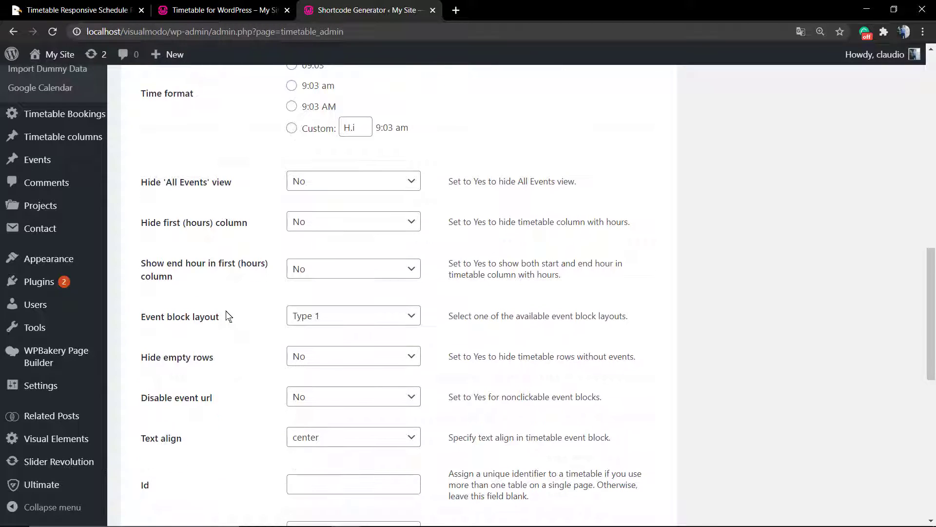
{"action": "scroll", "coordinate": [226, 315], "scroll_direction": "down", "scroll_amount": 8}
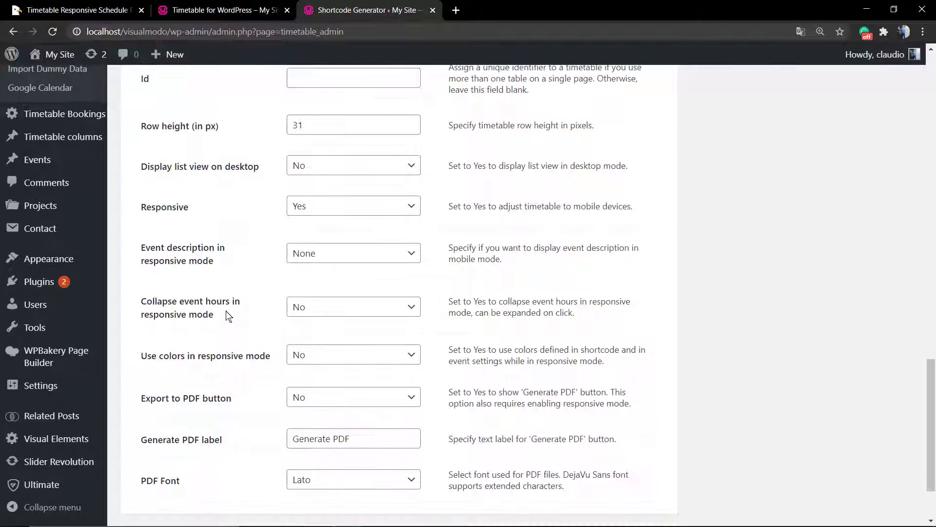
{"action": "scroll", "coordinate": [226, 315], "scroll_direction": "down", "scroll_amount": 2}
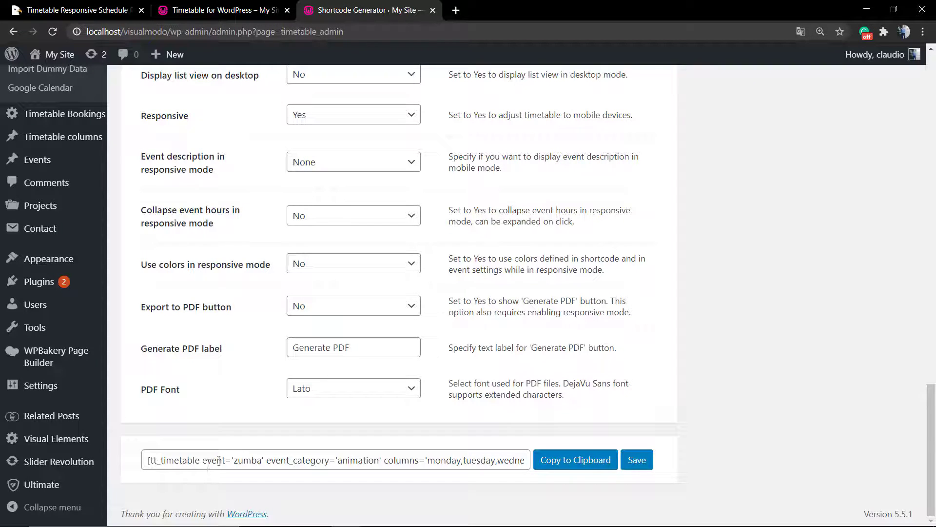
{"action": "scroll", "coordinate": [302, 345], "scroll_direction": "up", "scroll_amount": 15}
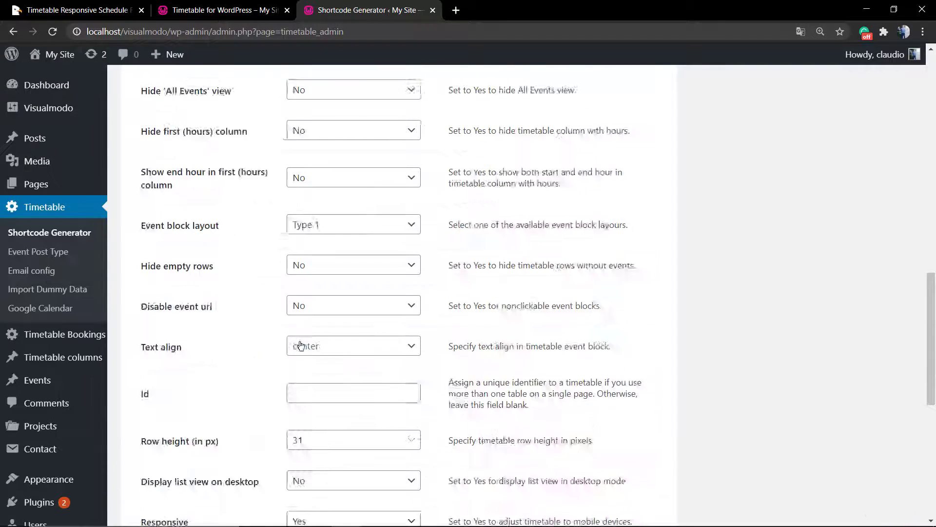
Step: On the Booking tab, set Show booking button to Always
{"action": "left_click", "coordinate": [256, 245]}
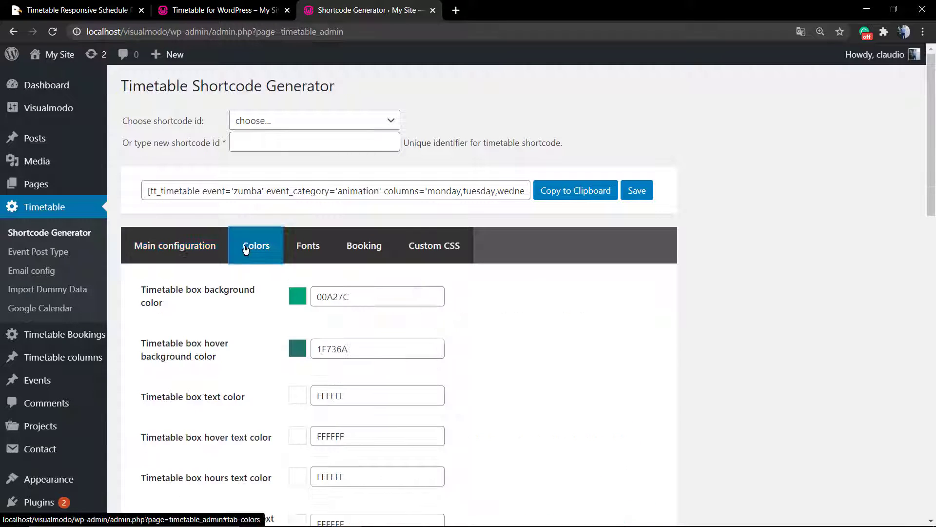
{"action": "scroll", "coordinate": [224, 249], "scroll_direction": "down", "scroll_amount": 2}
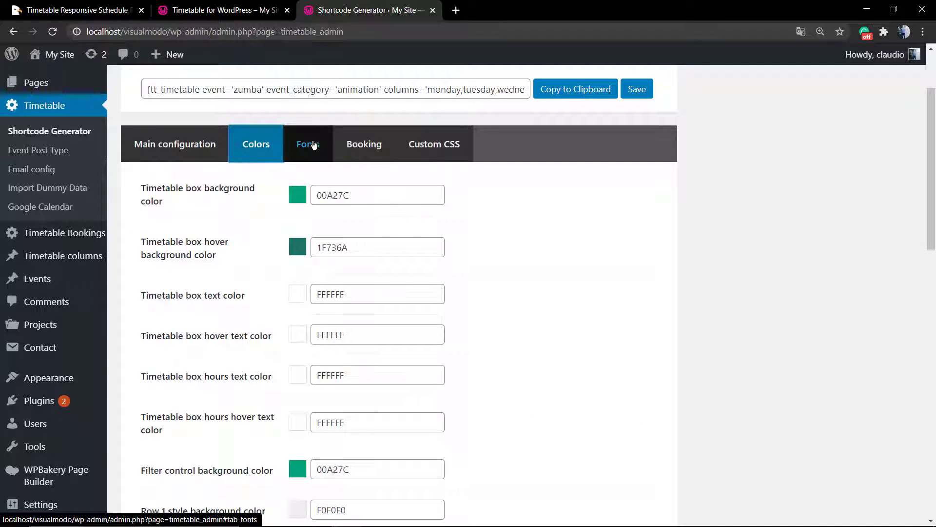
{"action": "left_click", "coordinate": [306, 160]}
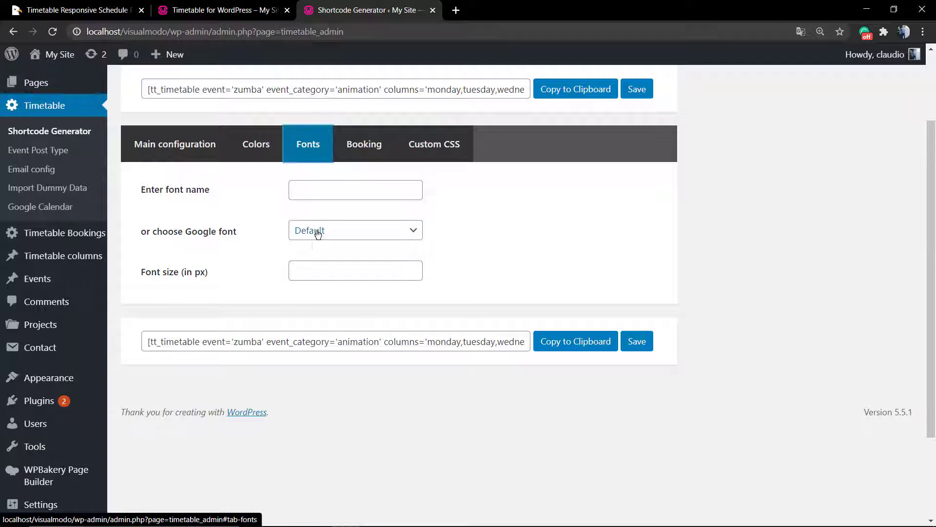
{"action": "left_click", "coordinate": [364, 144]}
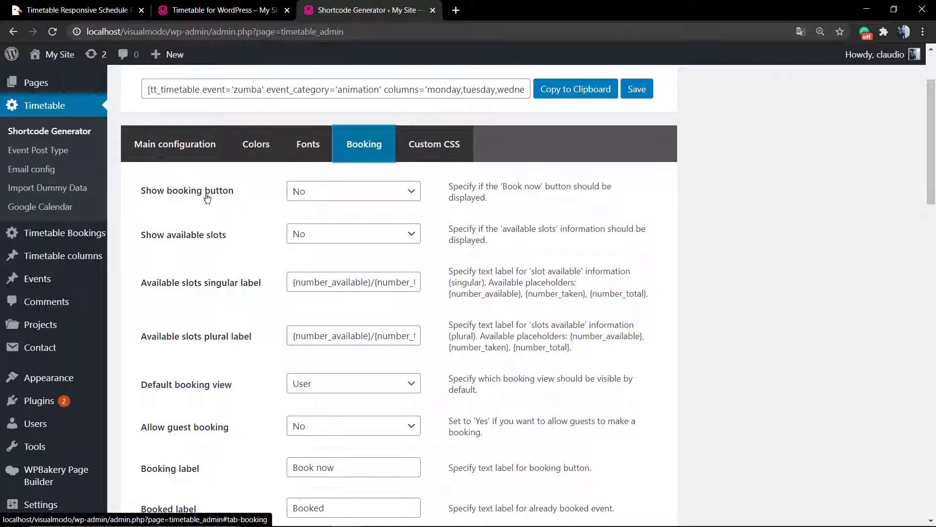
{"action": "left_click", "coordinate": [320, 195]}
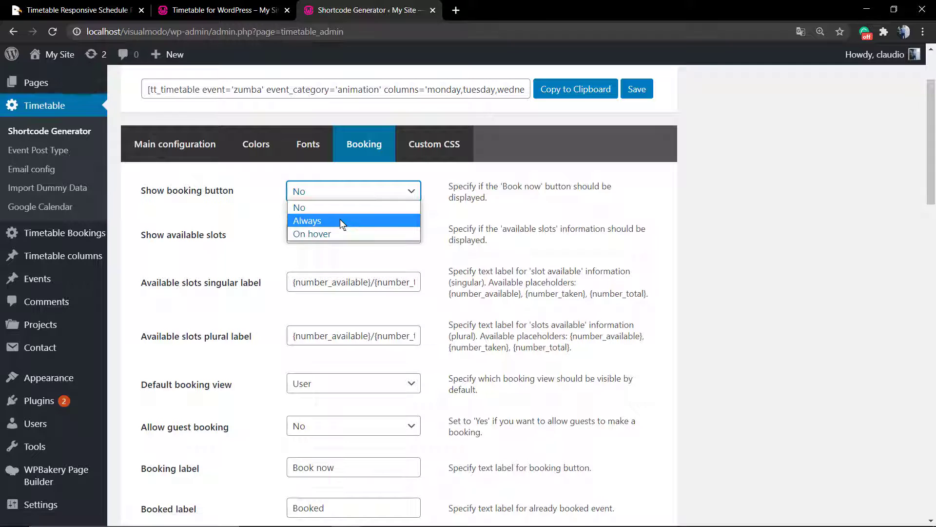
{"action": "left_click", "coordinate": [343, 233]}
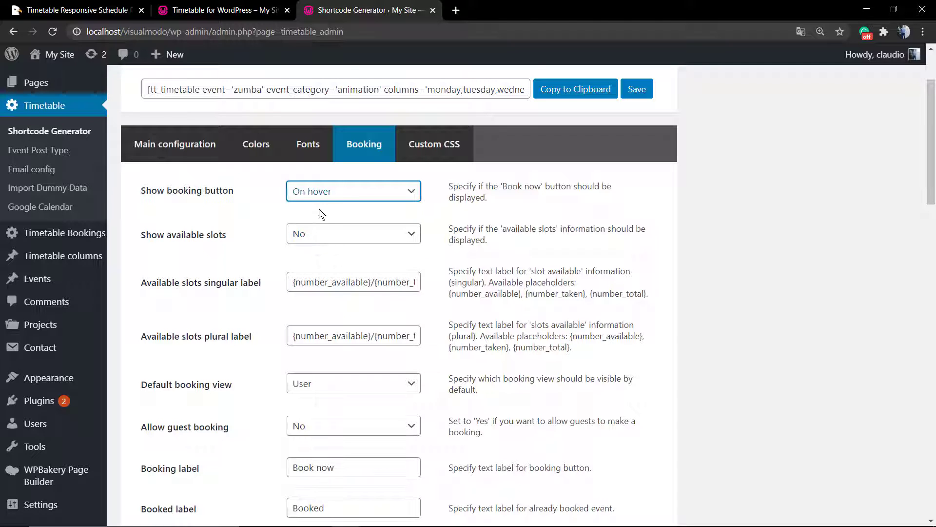
{"action": "left_click", "coordinate": [324, 194]}
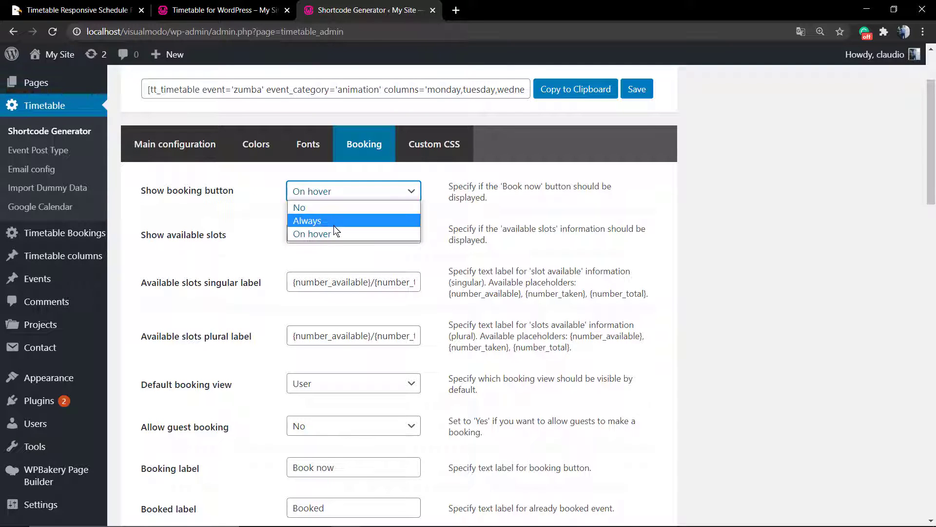
{"action": "left_click", "coordinate": [334, 224]}
Step: Copy the generated shortcode to the clipboard and bring up the Add New Page link's options
{"action": "scroll", "coordinate": [334, 229], "scroll_direction": "down", "scroll_amount": 10}
{"action": "scroll", "coordinate": [268, 275], "scroll_direction": "up", "scroll_amount": 15}
{"action": "scroll", "coordinate": [272, 272], "scroll_direction": "down", "scroll_amount": 15}
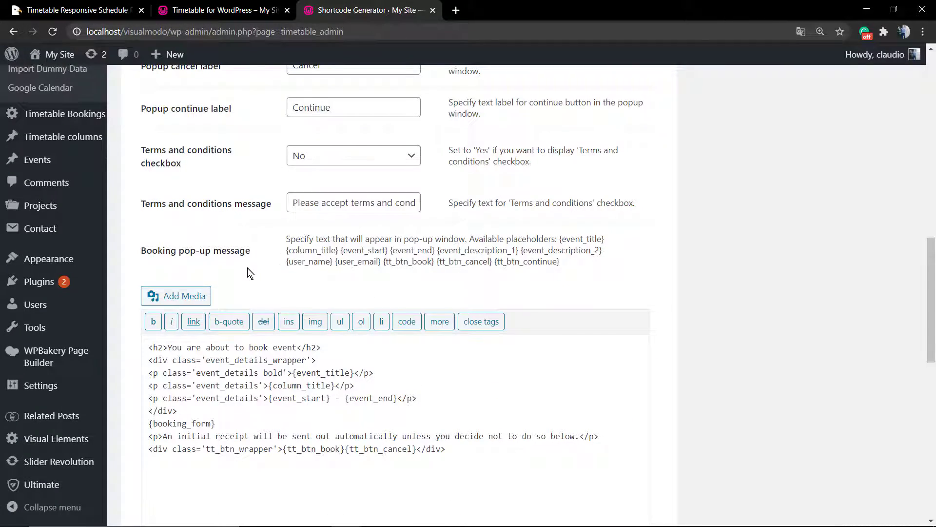
{"action": "scroll", "coordinate": [245, 274], "scroll_direction": "up", "scroll_amount": 14}
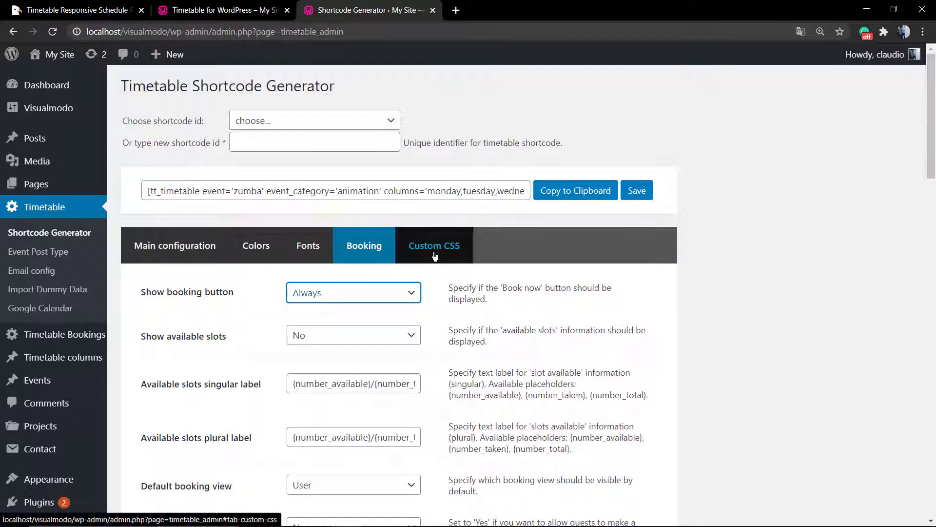
{"action": "left_click", "coordinate": [302, 188]}
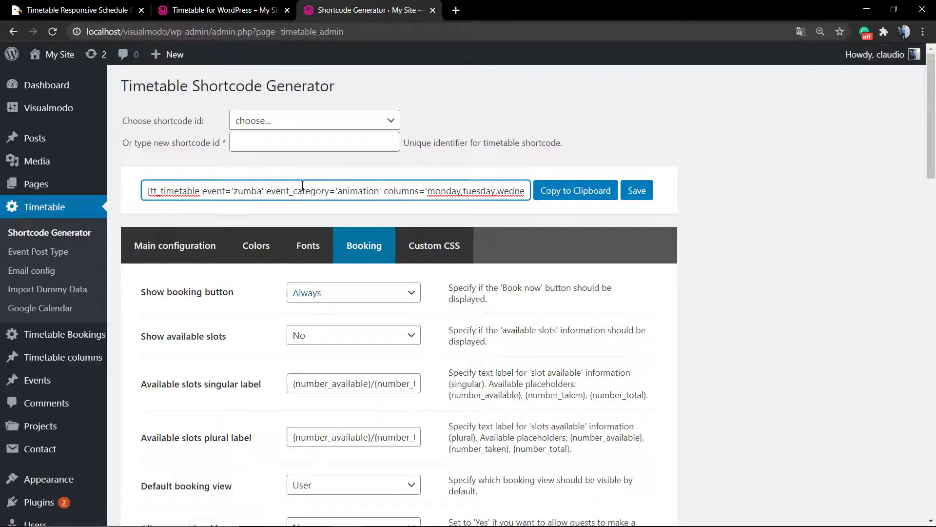
{"action": "left_click", "coordinate": [566, 190]}
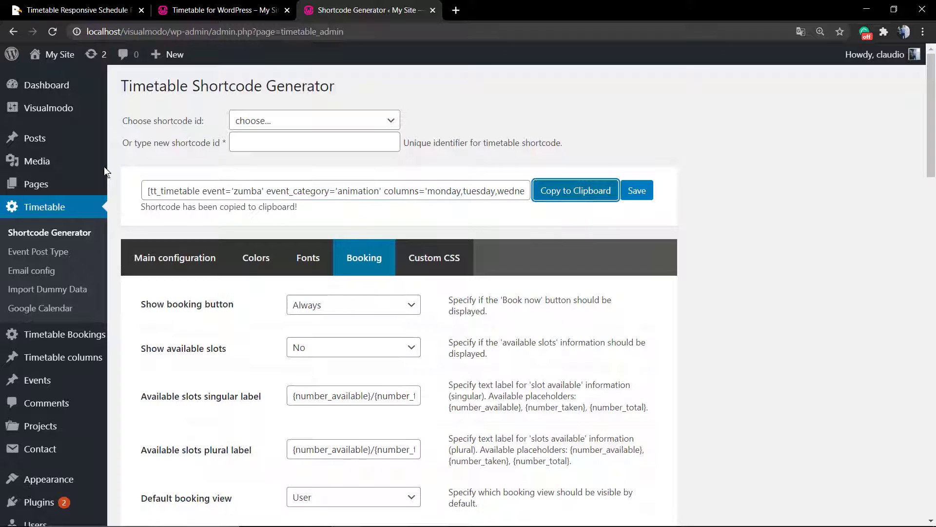
{"action": "mouse_move", "coordinate": [16, 161]}
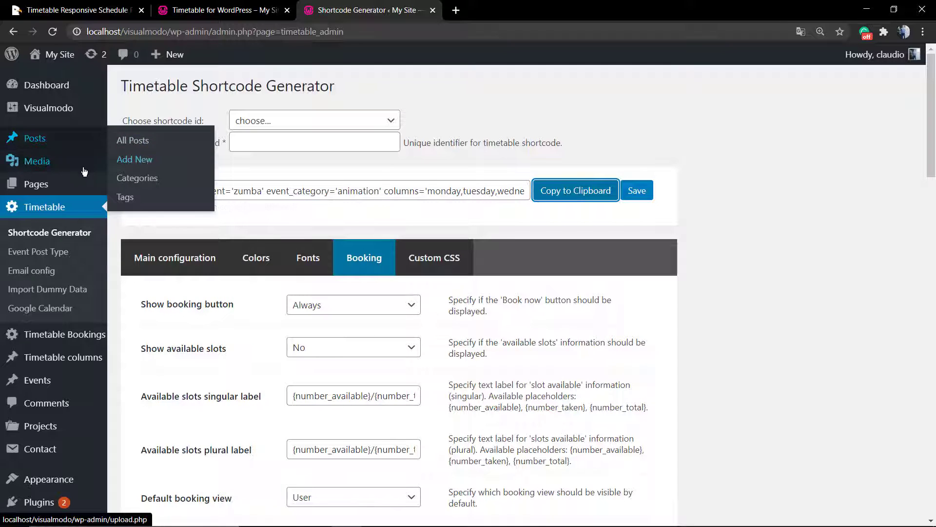
{"action": "right_click", "coordinate": [139, 202]}
Step: Open a new page in another tab and paste the copied shortcode into its content
{"action": "left_click", "coordinate": [153, 206]}
{"action": "left_click", "coordinate": [488, 10]}
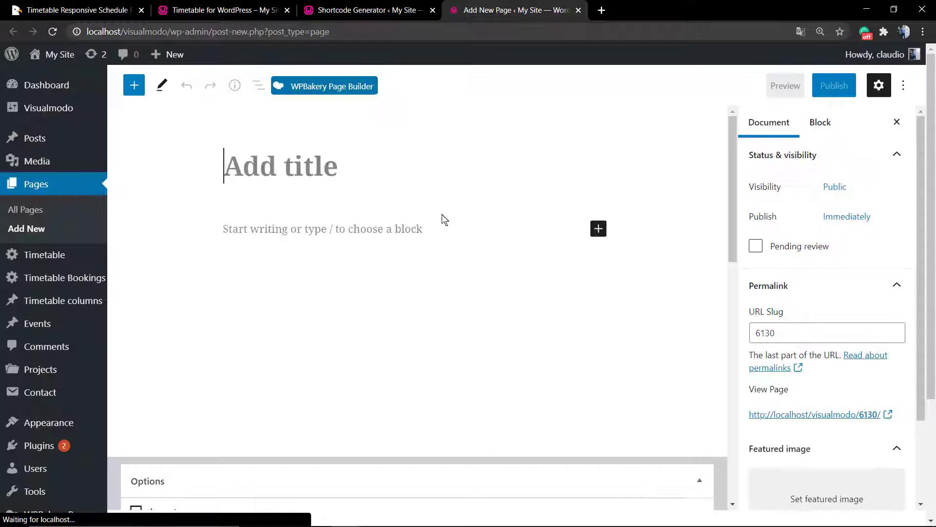
{"action": "left_click", "coordinate": [352, 234]}
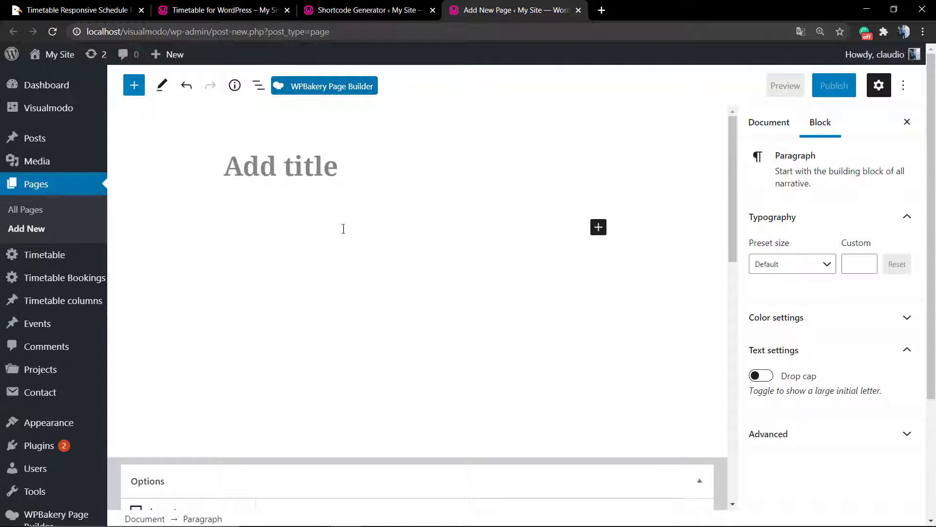
{"action": "key", "text": "ctrl+v"}
{"action": "left_click", "coordinate": [319, 361]}
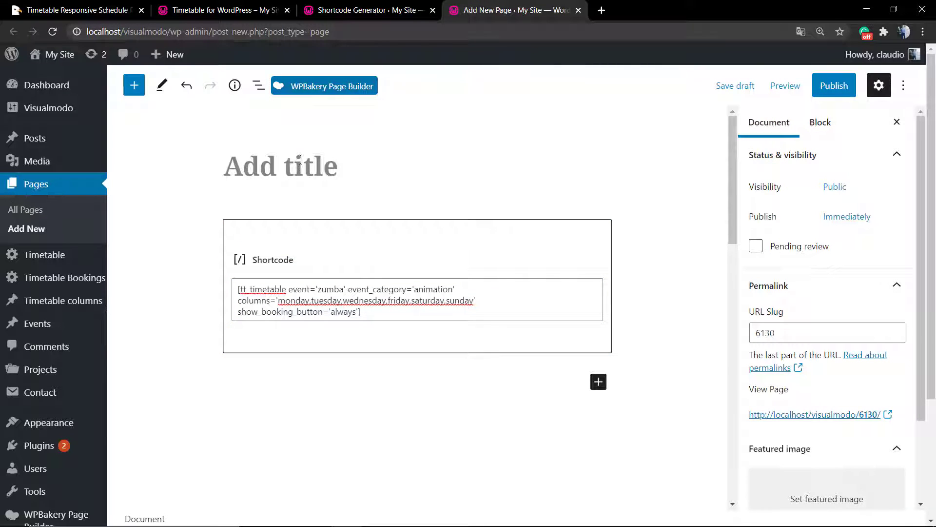
Step: Title the page 'Timetable WP' and bring up the Preview choices
{"action": "left_click", "coordinate": [301, 159]}
{"action": "type", "text": "Timetable"}
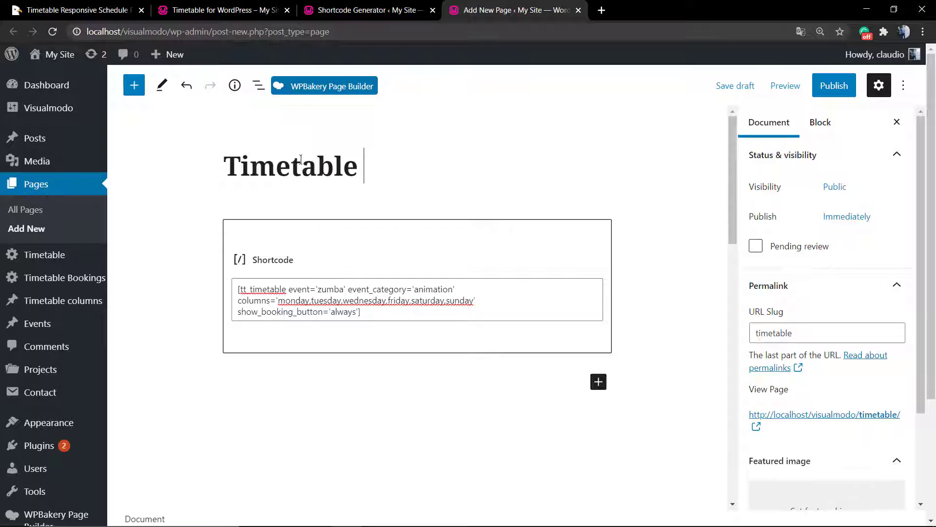
{"action": "type", "text": " WP"}
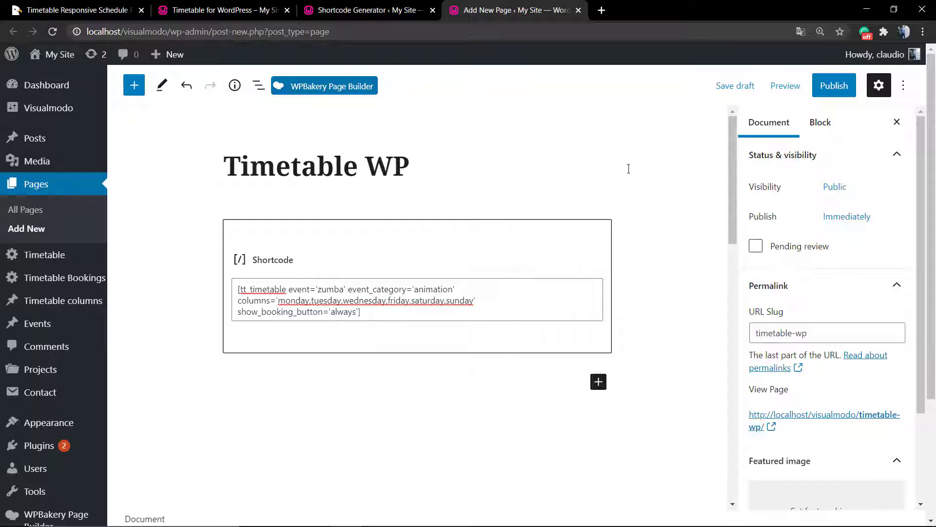
{"action": "left_click", "coordinate": [785, 87]}
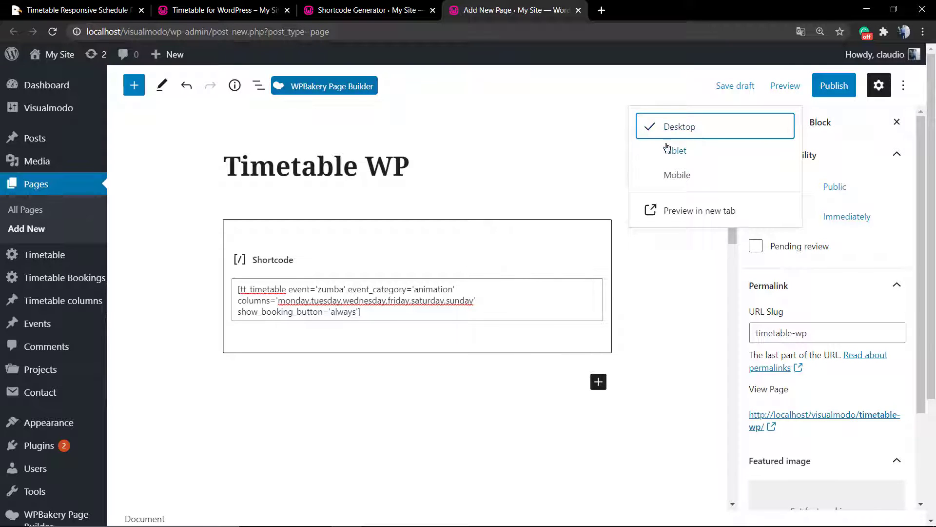
Step: Preview Timetable WP in a new tab, which shows 'No events available!'
{"action": "left_click", "coordinate": [697, 211]}
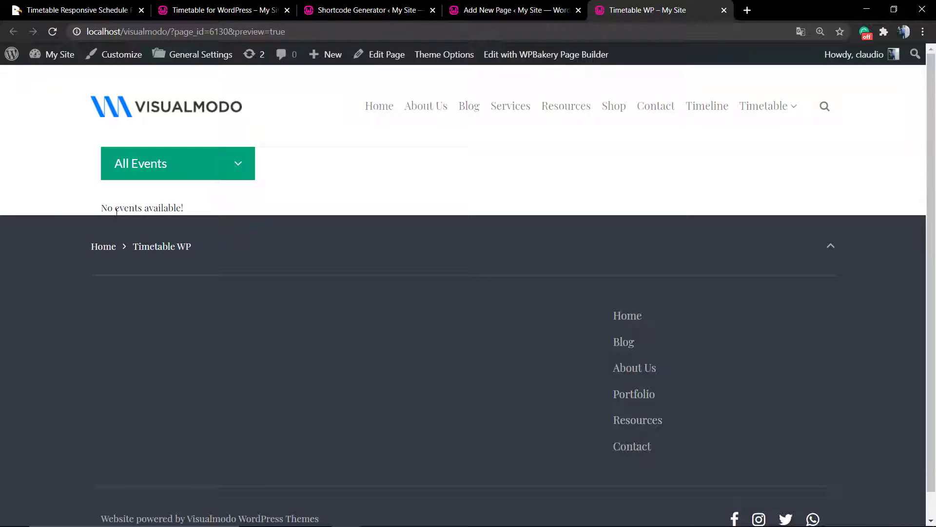
{"action": "triple_click", "coordinate": [143, 209]}
{"action": "left_click", "coordinate": [144, 210]}
Step: Switch browser tabs back to the Timetable Shortcode Generator
{"action": "left_click", "coordinate": [541, 10]}
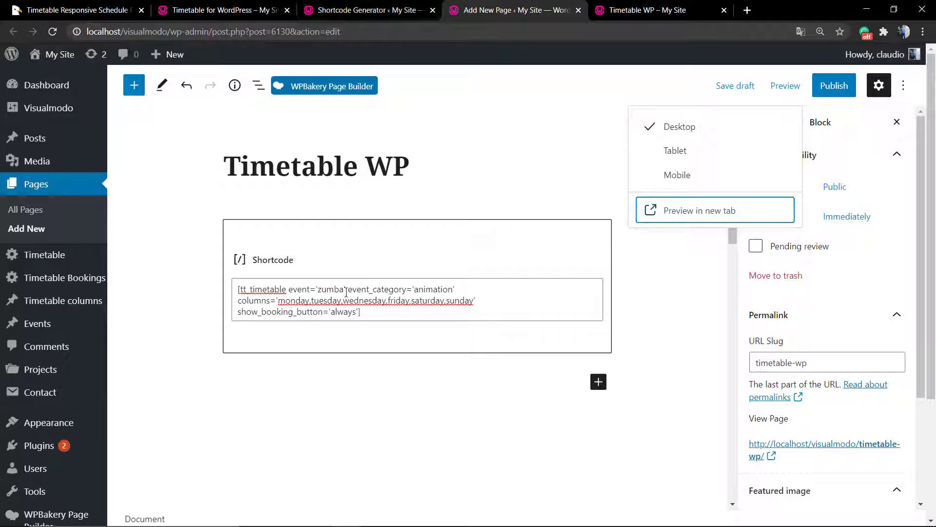
{"action": "left_click", "coordinate": [248, 6]}
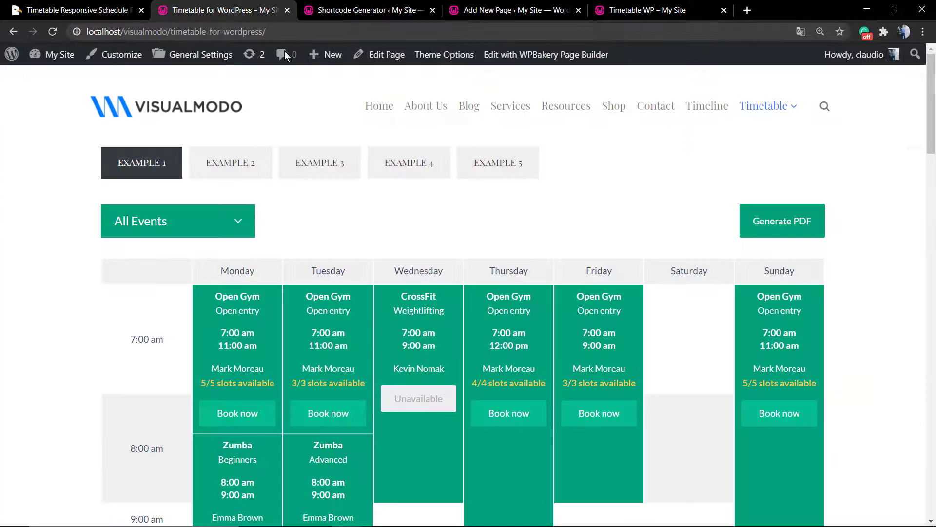
{"action": "left_click", "coordinate": [331, 6]}
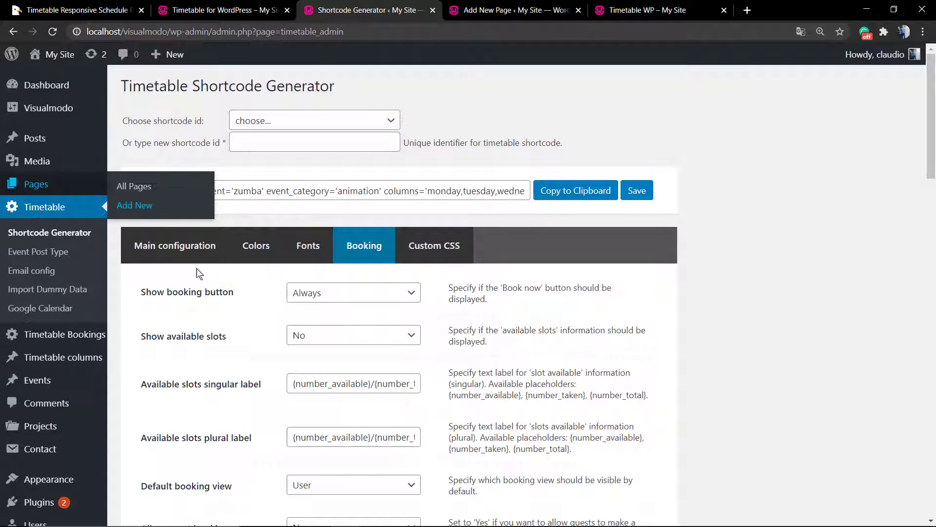
Step: In Main configuration, select the Open Gym and Zumba events and every event category
{"action": "left_click", "coordinate": [181, 257]}
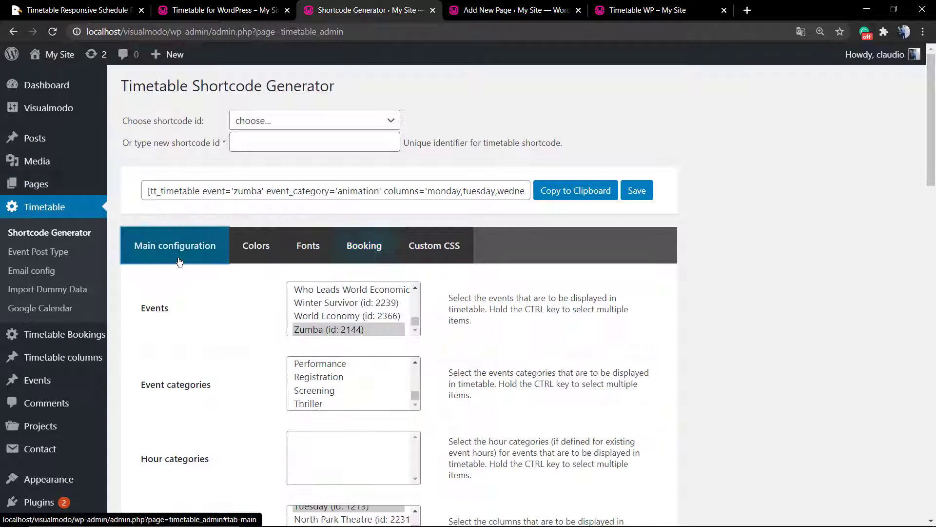
{"action": "left_click", "coordinate": [359, 318], "text": "ctrl"}
{"action": "left_click", "coordinate": [362, 318], "text": "ctrl"}
{"action": "scroll", "coordinate": [415, 290], "scroll_direction": "up", "scroll_amount": 3}
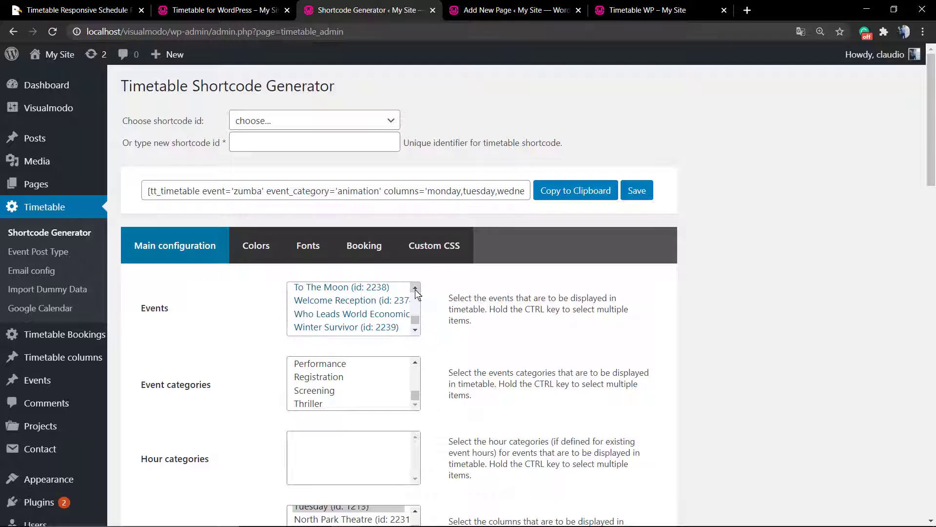
{"action": "scroll", "coordinate": [415, 289], "scroll_direction": "up", "scroll_amount": 3}
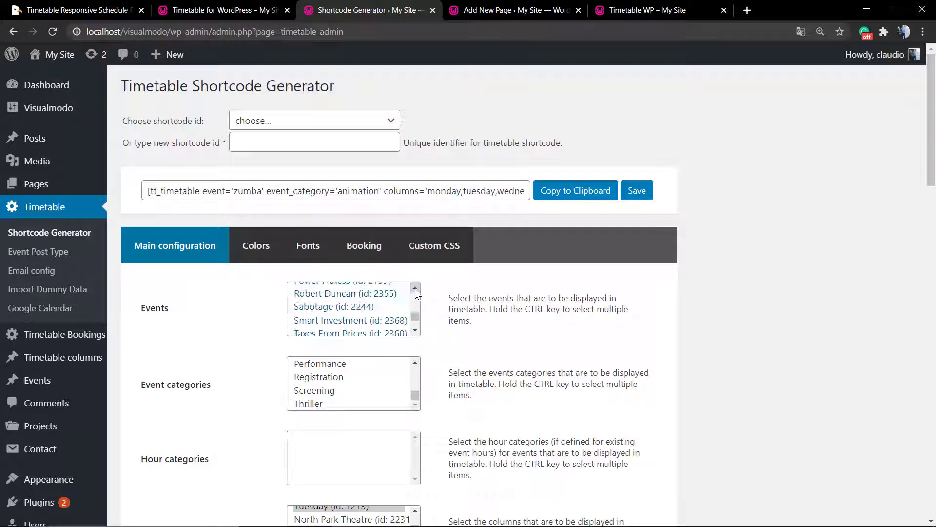
{"action": "left_click", "coordinate": [336, 317], "text": "ctrl"}
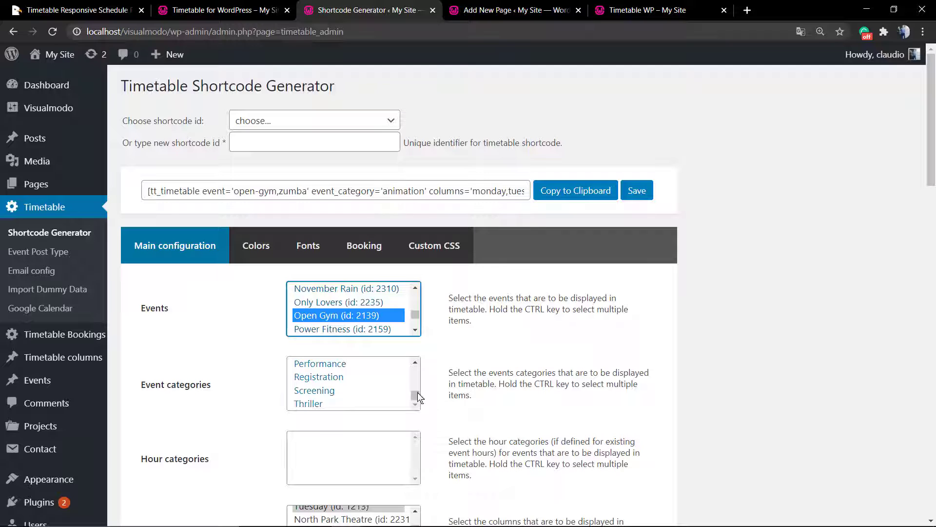
{"action": "left_click_drag", "start_coordinate": [418, 397], "coordinate": [417, 375]}
{"action": "left_click", "coordinate": [366, 380]}
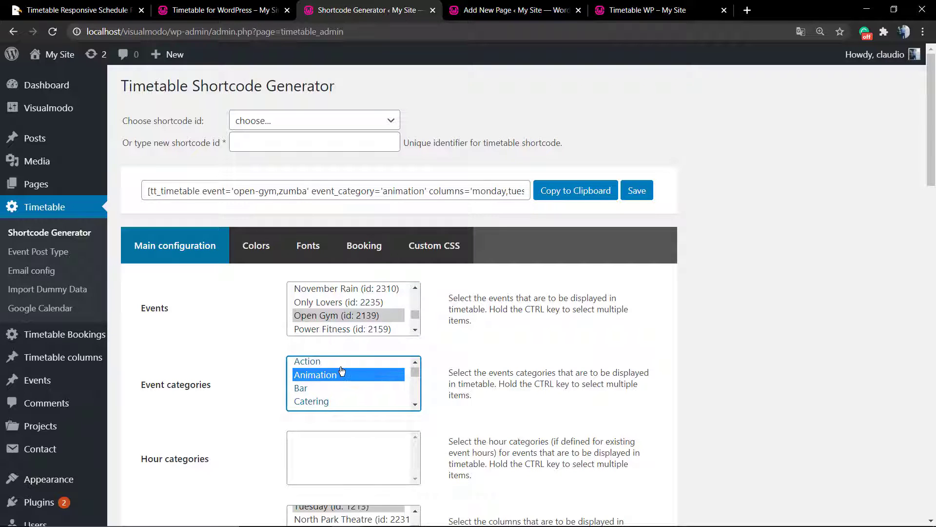
{"action": "key", "text": "shift+Up"}
{"action": "key", "text": "ctrl+a"}
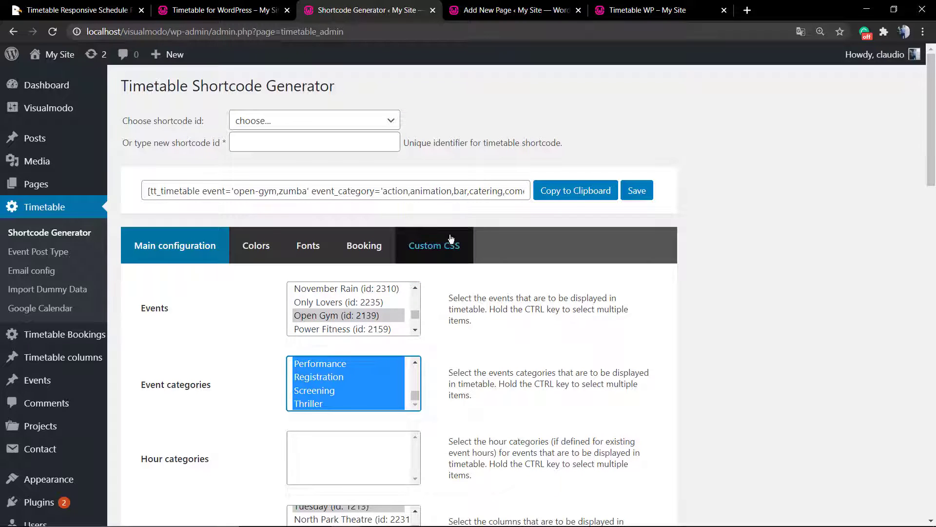
Step: Copy the new shortcode and paste it over the old one in the page's shortcode block
{"action": "left_click", "coordinate": [559, 197]}
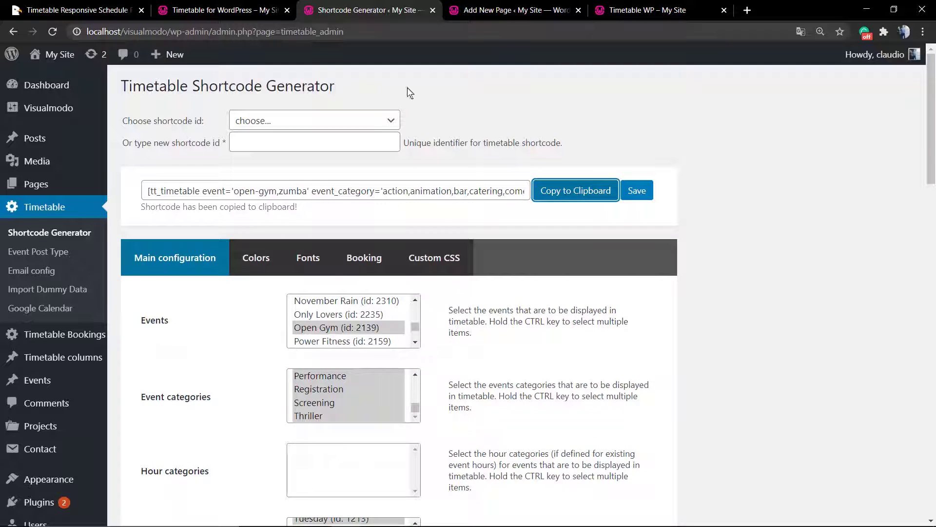
{"action": "left_click", "coordinate": [488, 10]}
{"action": "left_click", "coordinate": [361, 305]}
{"action": "key", "text": "ctrl+a"}
{"action": "key", "text": "ctrl+v"}
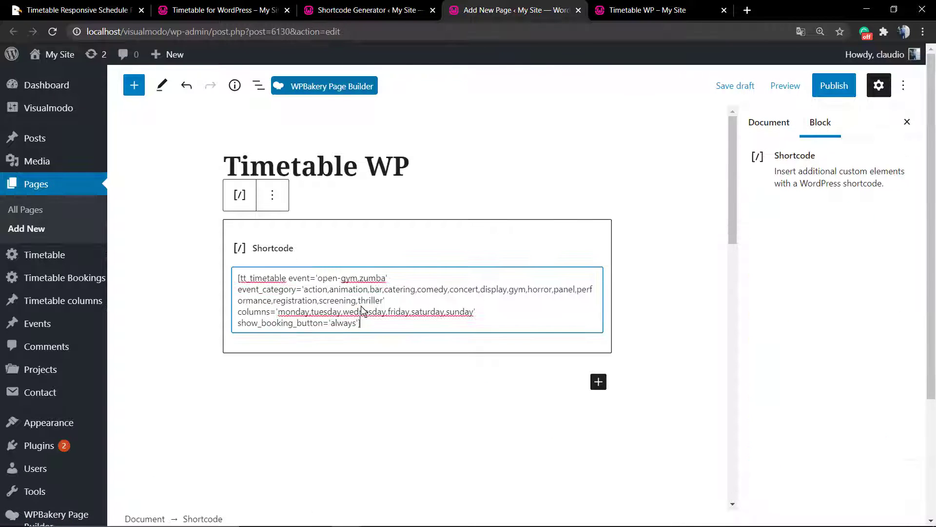
Step: Preview the updated Timetable WP page in a new tab and scroll through its Open Gym and Zumba slots
{"action": "left_click", "coordinate": [785, 86]}
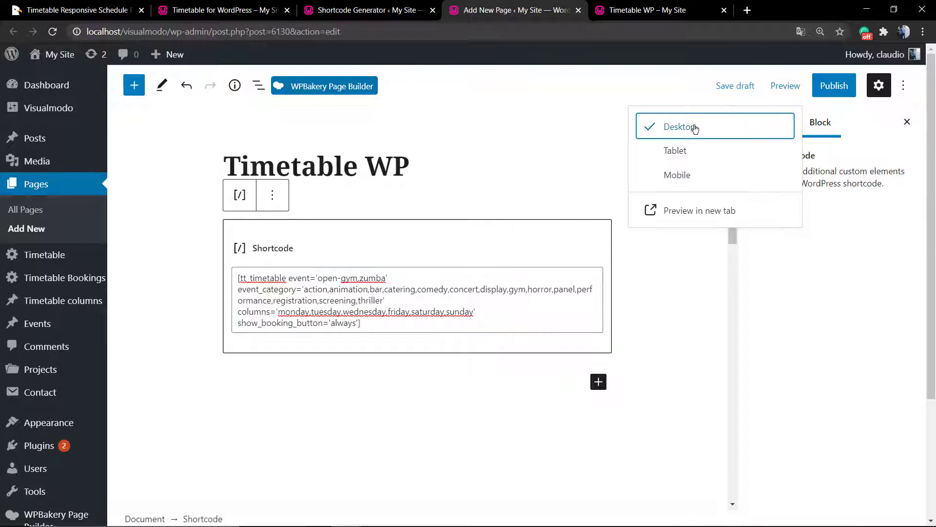
{"action": "left_click", "coordinate": [690, 211]}
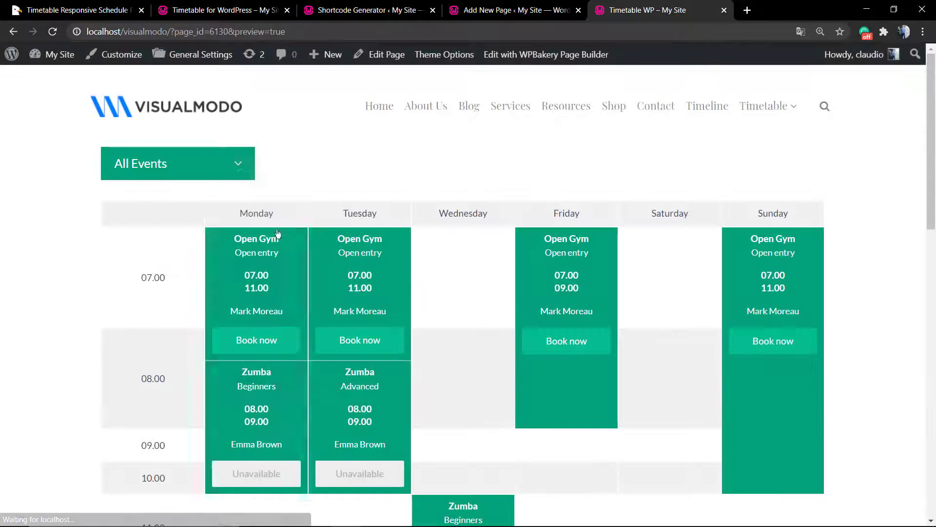
{"action": "scroll", "coordinate": [84, 299], "scroll_direction": "down", "scroll_amount": 6}
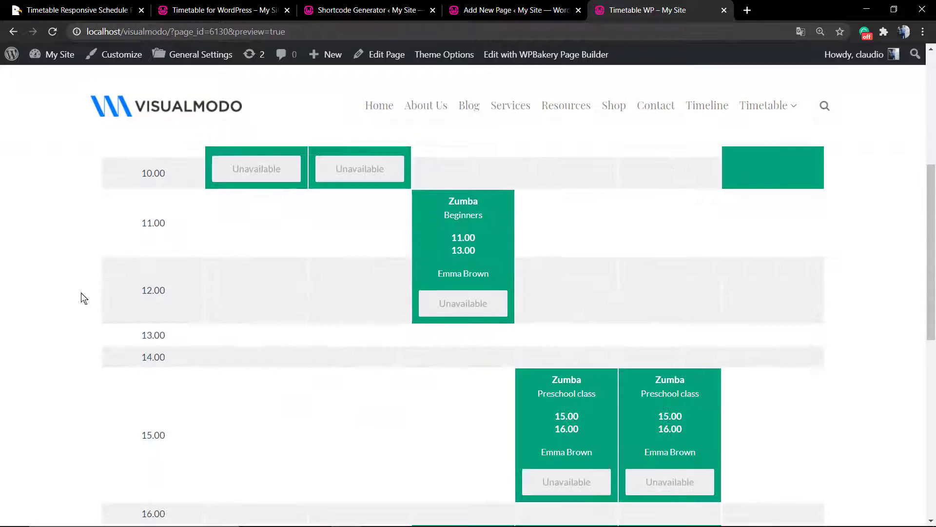
{"action": "scroll", "coordinate": [84, 298], "scroll_direction": "down", "scroll_amount": 4}
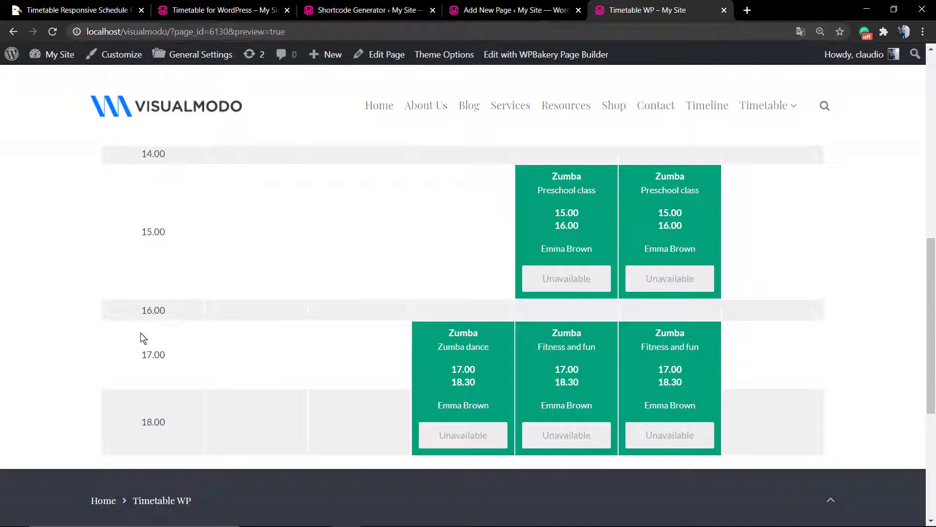
{"action": "scroll", "coordinate": [227, 355], "scroll_direction": "up", "scroll_amount": 10}
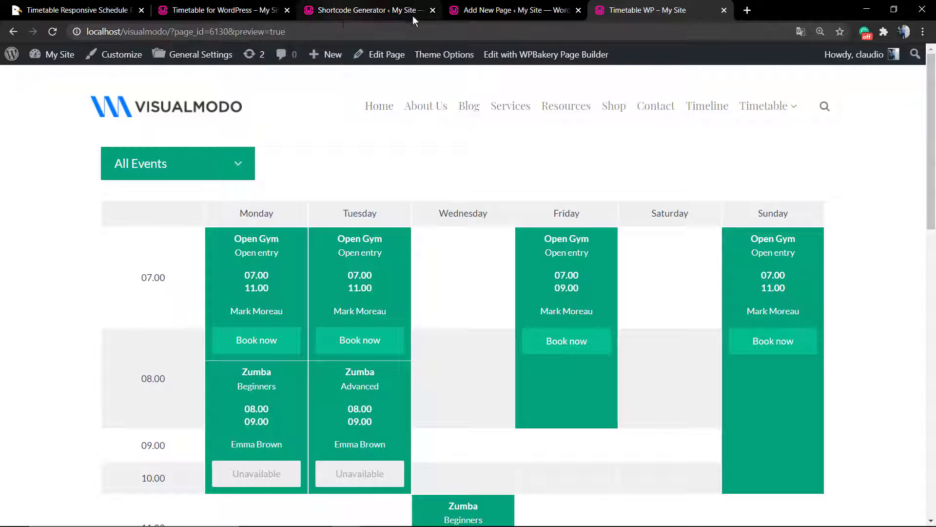
Step: Open the Sample 2 timetable demo from the site's Timetable menu and scroll through it
{"action": "mouse_move", "coordinate": [756, 104]}
{"action": "left_click", "coordinate": [772, 169]}
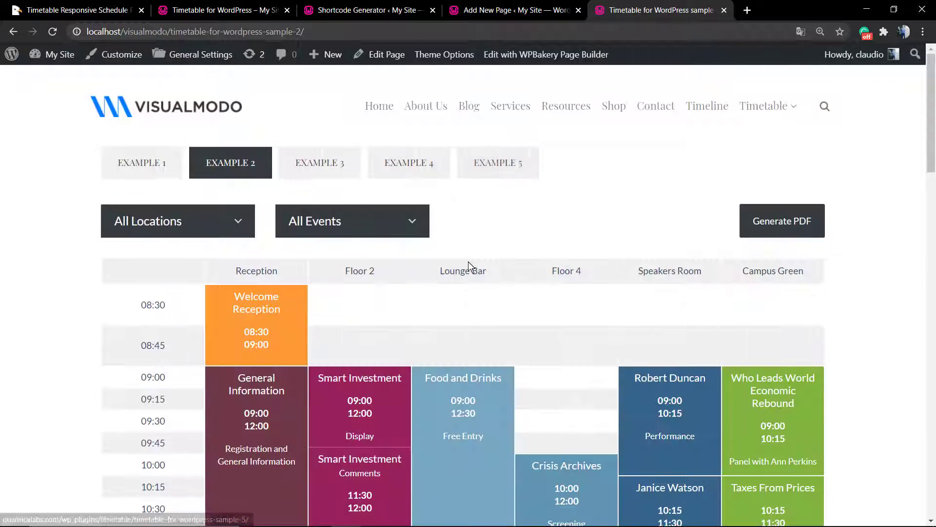
{"action": "scroll", "coordinate": [583, 238], "scroll_direction": "down", "scroll_amount": 13}
{"action": "scroll", "coordinate": [583, 239], "scroll_direction": "down", "scroll_amount": 4}
{"action": "scroll", "coordinate": [582, 235], "scroll_direction": "up", "scroll_amount": 17}
Step: Open the Sample 4 demo, try Buy Ticket on Only Lovers, then close the popup
{"action": "mouse_move", "coordinate": [785, 118]}
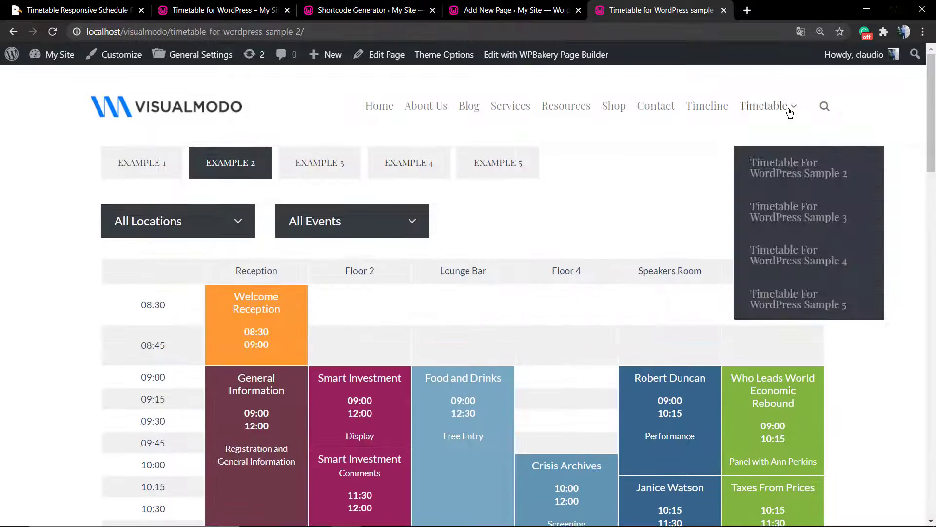
{"action": "left_click", "coordinate": [785, 255]}
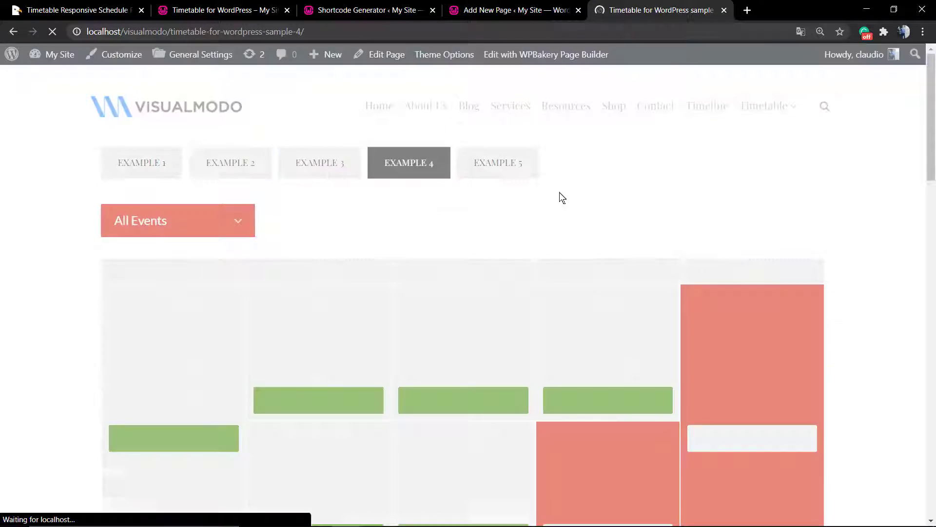
{"action": "scroll", "coordinate": [546, 194], "scroll_direction": "down", "scroll_amount": 2}
{"action": "scroll", "coordinate": [546, 194], "scroll_direction": "up", "scroll_amount": 2}
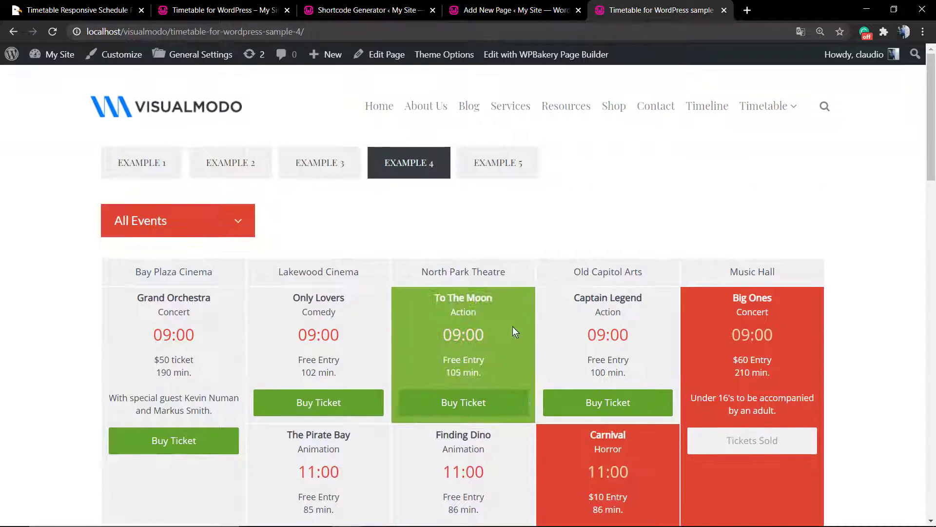
{"action": "left_click", "coordinate": [310, 408]}
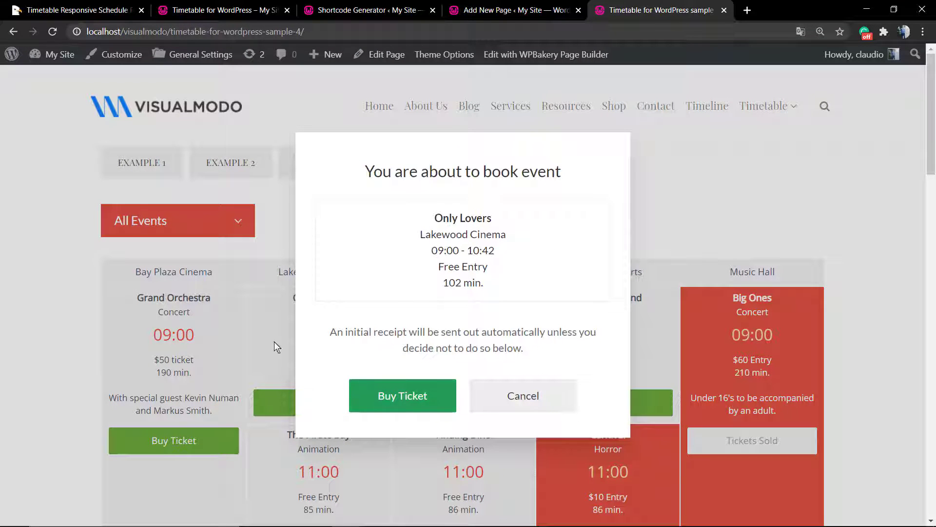
{"action": "left_click", "coordinate": [270, 311]}
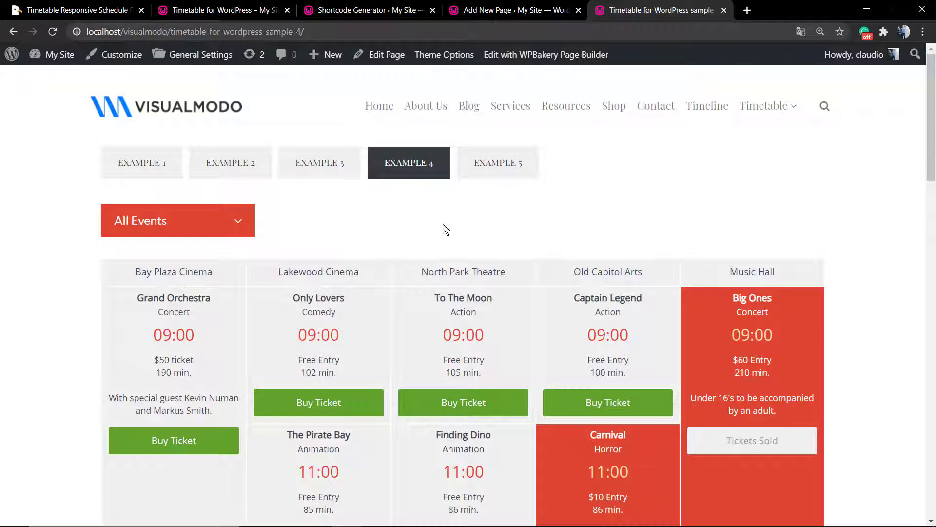